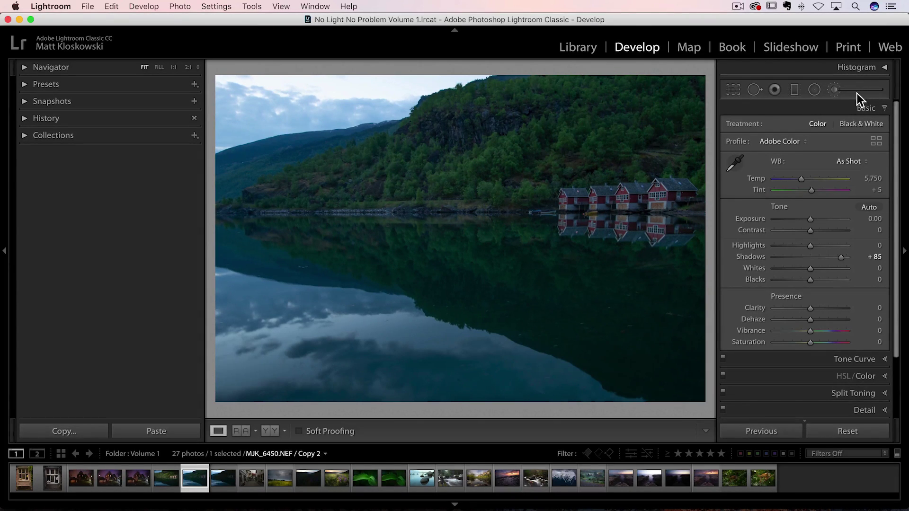
# Compare against Photoshop's Camera Raw brush, then return to the fjord photo in Lightroom.
pyautogui.press('super+Tab')
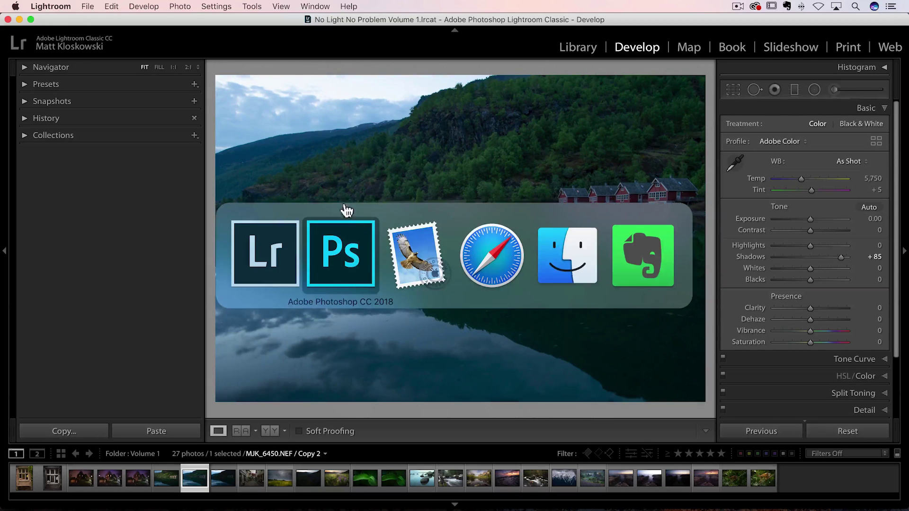
pyautogui.click(344, 246)
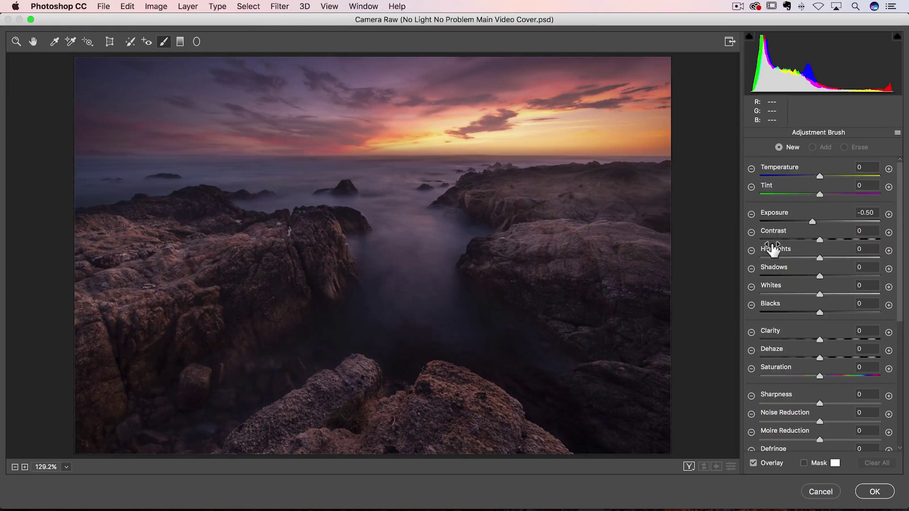
pyautogui.scroll(-5, 772, 249)
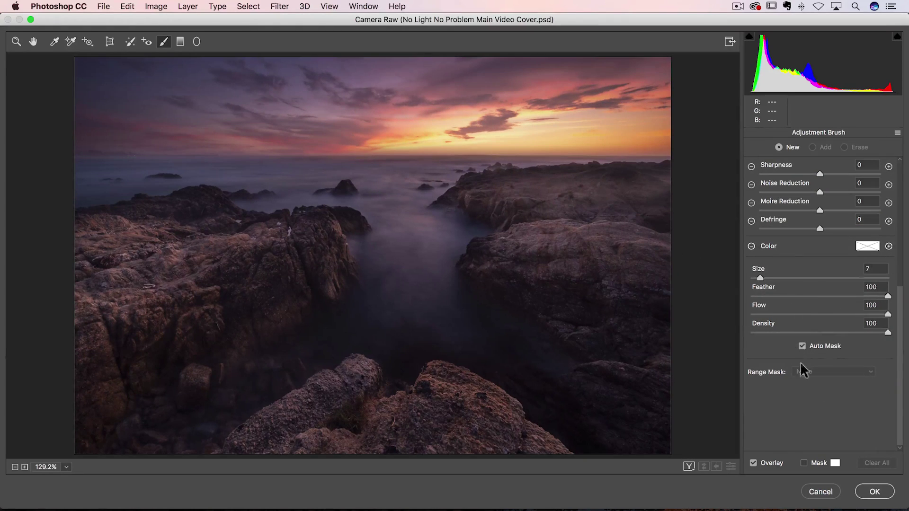
pyautogui.scroll(5, 810, 345)
pyautogui.scroll(-5, 811, 345)
pyautogui.scroll(5, 823, 360)
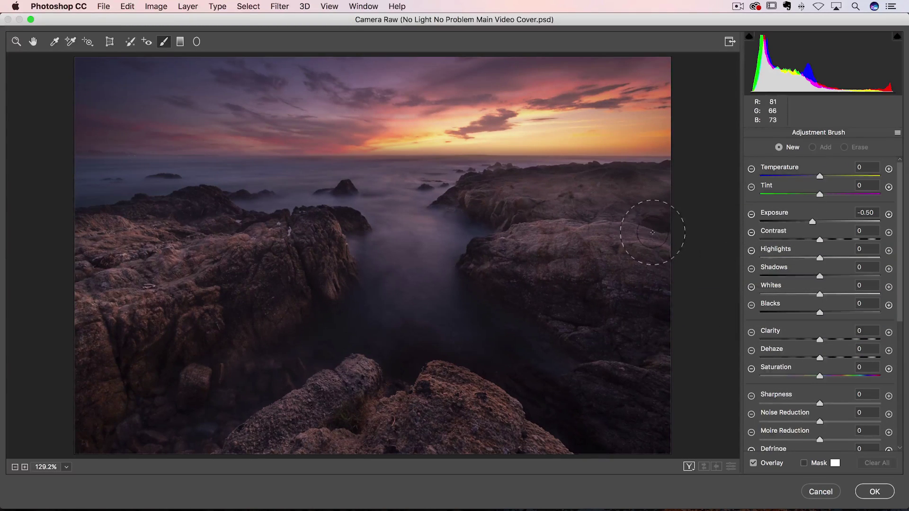
pyautogui.press('super+Tab')
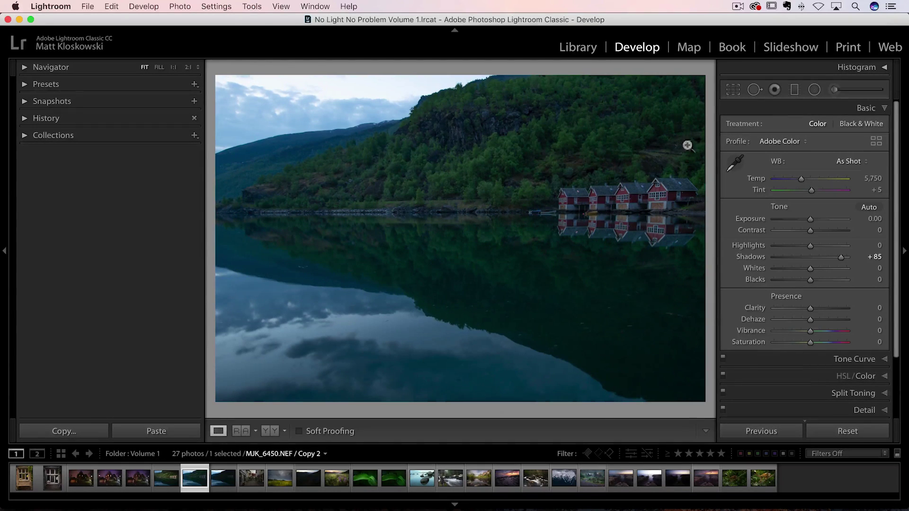
# Set up the Adjustment Brush with its effects reset and Exposure at 1.14.
pyautogui.click(838, 91)
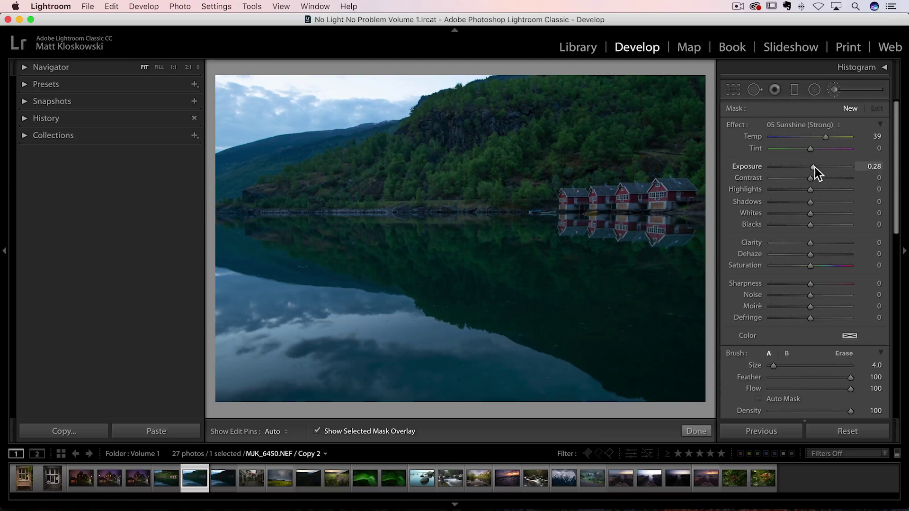
pyautogui.moveTo(814, 166); pyautogui.dragTo(815, 166)
pyautogui.doubleClick(739, 125)
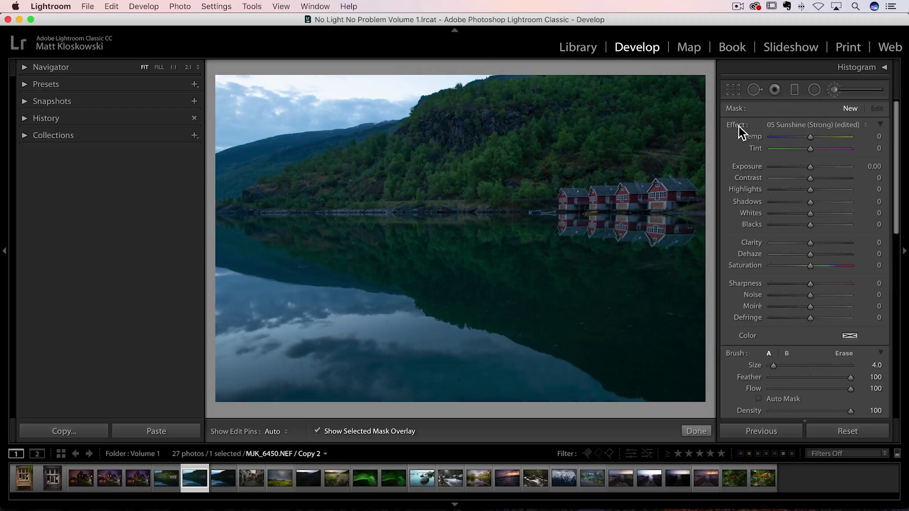
pyautogui.moveTo(802, 162); pyautogui.dragTo(822, 164)
# Paint the 1.14 exposure brightening across the red boathouses with the mask overlay hidden.
pyautogui.press('h')
pyautogui.moveTo(654, 196); pyautogui.dragTo(665, 198)
pyautogui.press('h')
pyautogui.click(329, 435)
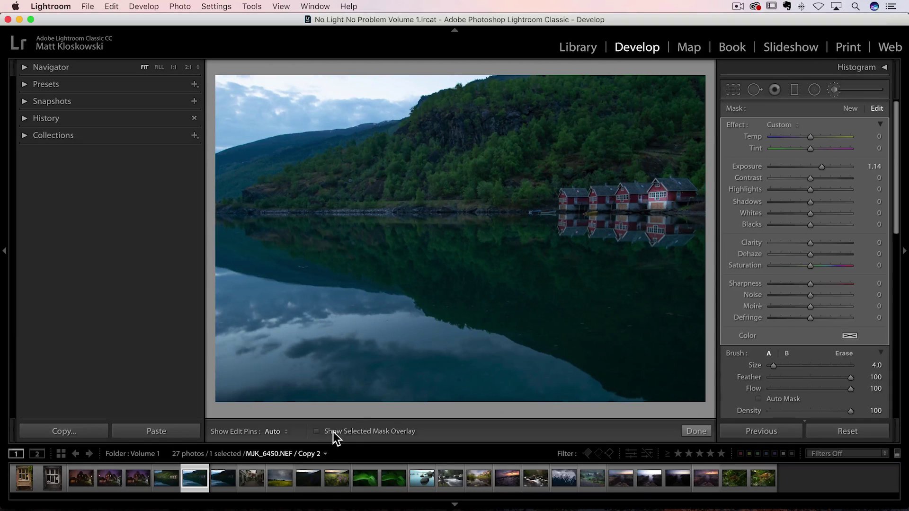
pyautogui.press('h')
pyautogui.moveTo(670, 198)
pyautogui.mouseDown()
pyautogui.moveTo(564, 202)
pyautogui.moveTo(585, 189)
pyautogui.mouseUp()
# Enable Auto Mask for the brush, inspect the houses at 1:1, then fit and deselect the mask.
pyautogui.press('h')
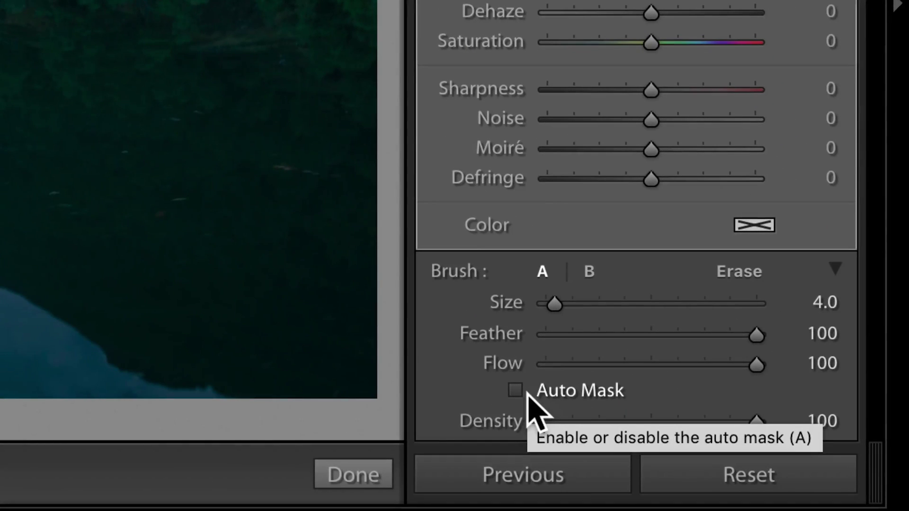
pyautogui.click(516, 390)
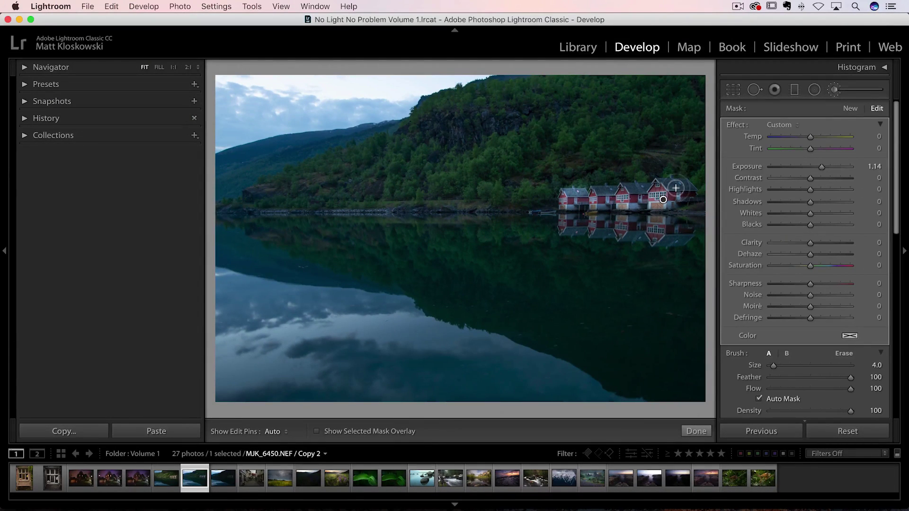
pyautogui.press('z')
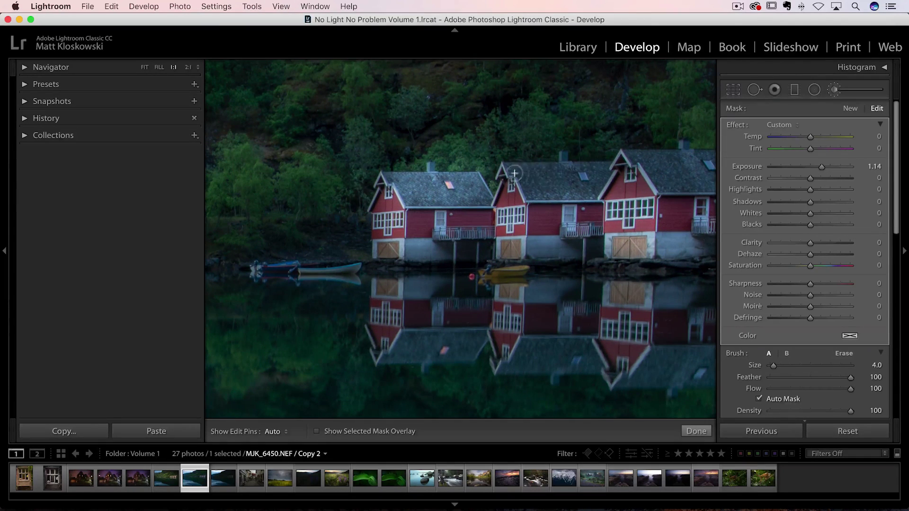
pyautogui.press('z')
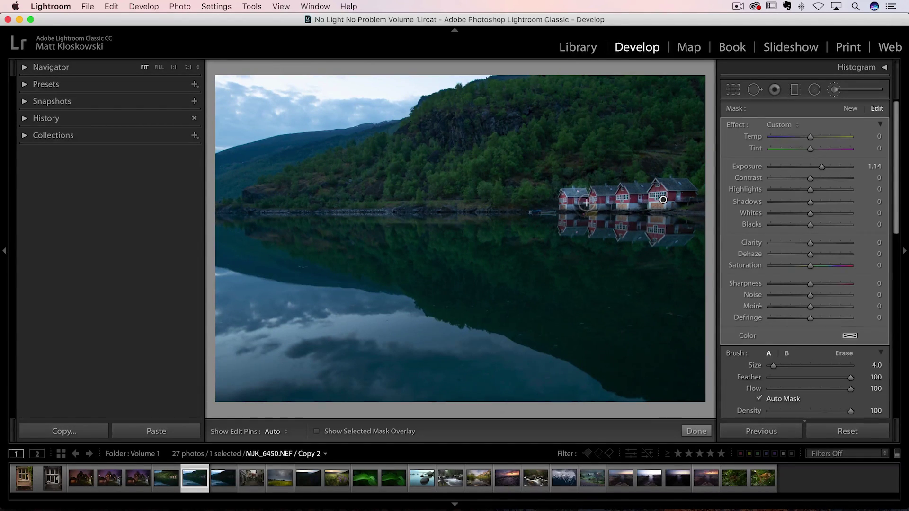
pyautogui.press('Escape')
# With Auto Mask off, paint a new brightening stroke over the houses and show it in red.
pyautogui.click(759, 399)
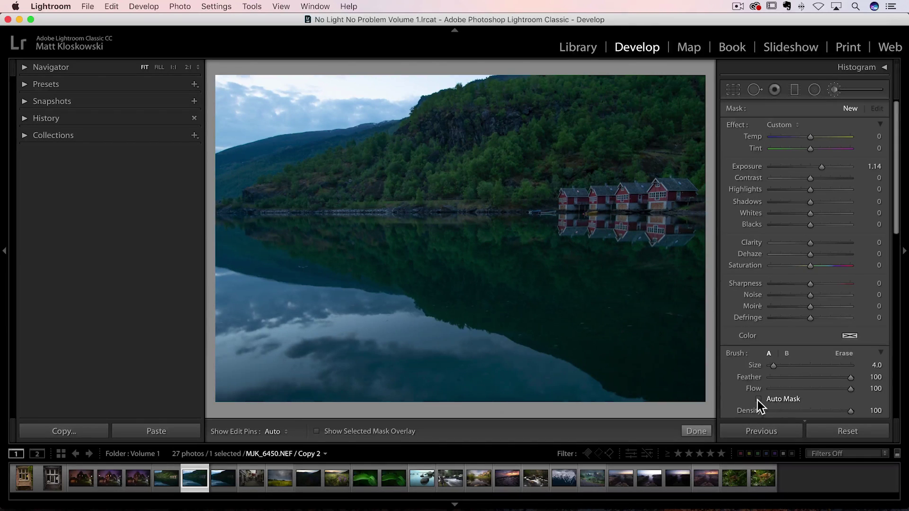
pyautogui.press('h')
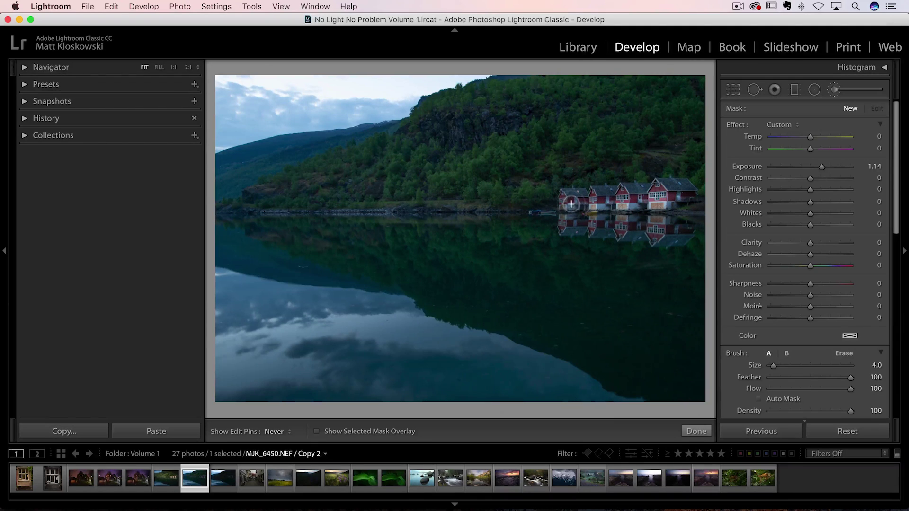
pyautogui.moveTo(571, 204); pyautogui.dragTo(586, 203)
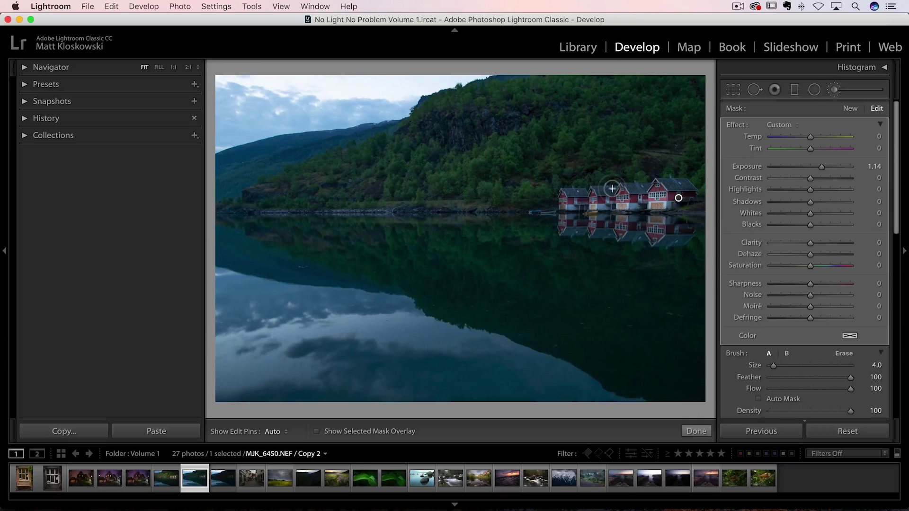
pyautogui.press('h')
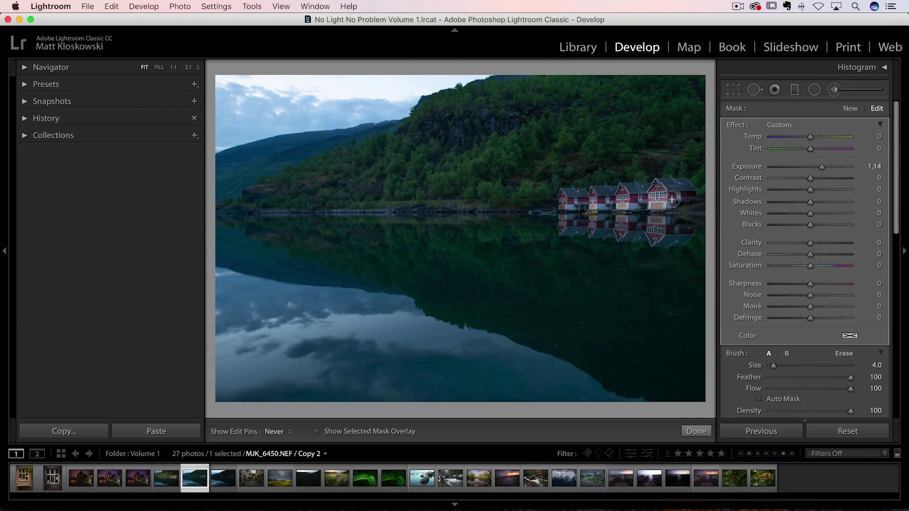
pyautogui.press('h')
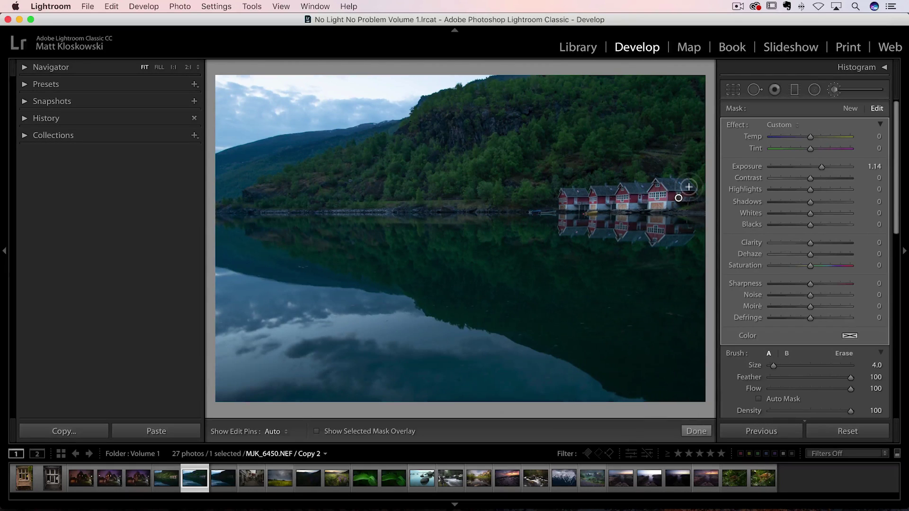
pyautogui.press('h')
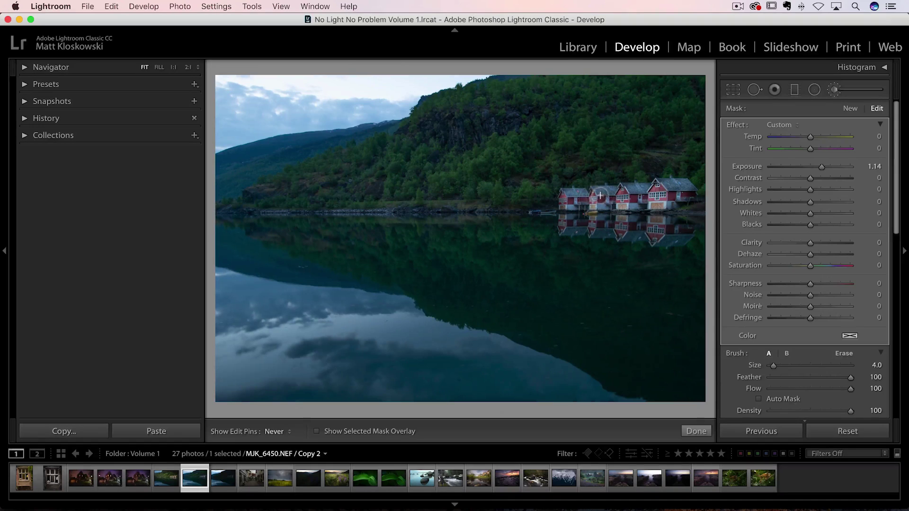
pyautogui.press('h')
pyautogui.click(316, 432)
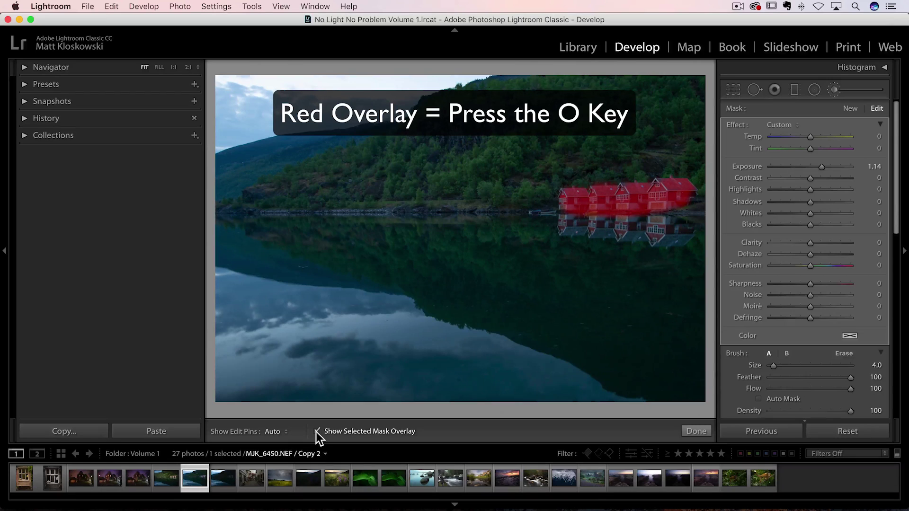
# Zoom the photo to Fill and paint the brightening mask over the rightmost house.
pyautogui.press('Escape')
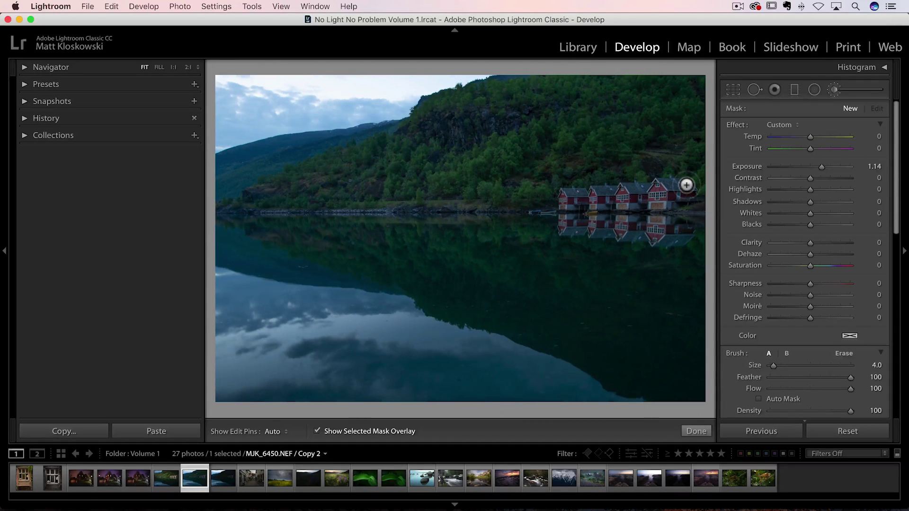
pyautogui.press('super+equal')
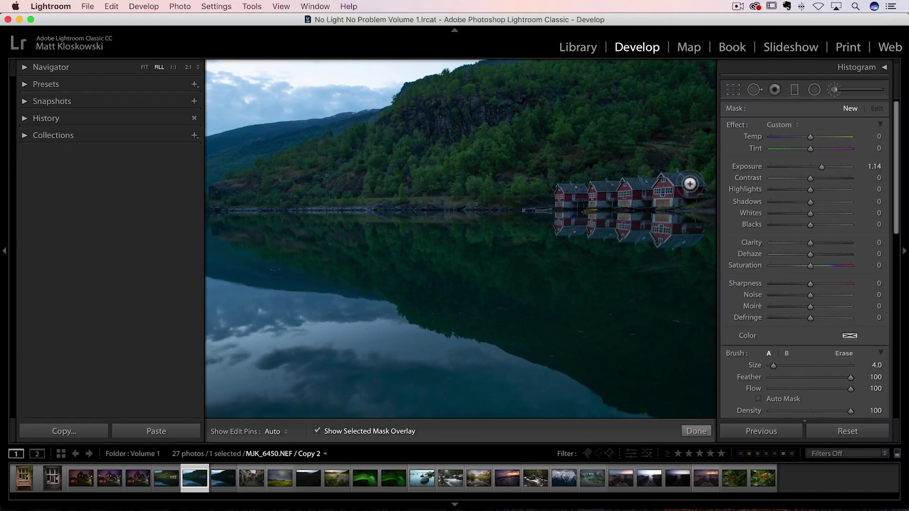
pyautogui.press('h')
pyautogui.moveTo(693, 182); pyautogui.dragTo(559, 189)
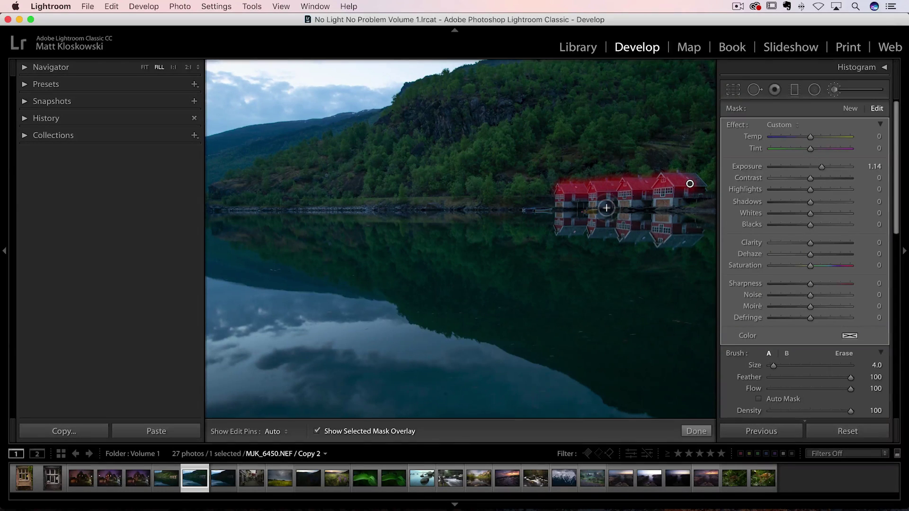
pyautogui.press('Escape')
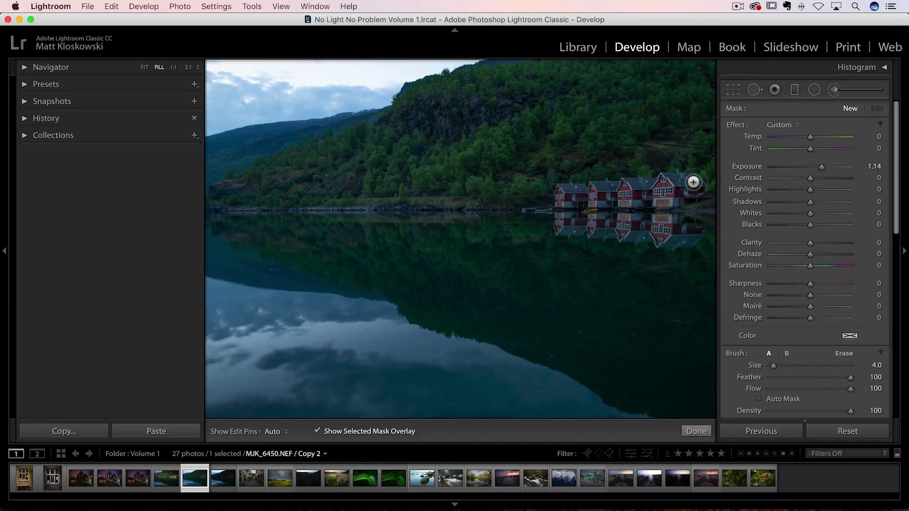
pyautogui.press('h')
pyautogui.moveTo(692, 181); pyautogui.dragTo(594, 188)
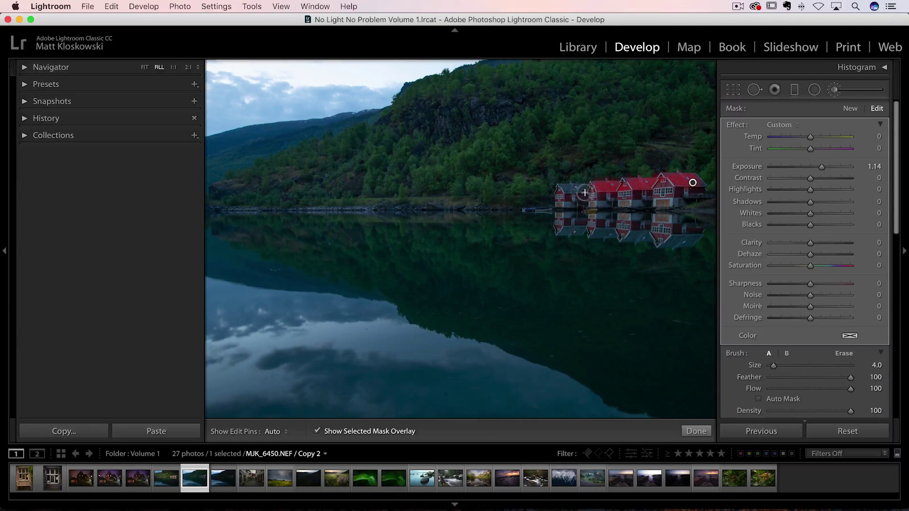
# Extend the mask onto the leftmost house's roof and the mountaintop, then deselect it.
pyautogui.press('h')
pyautogui.moveTo(580, 191); pyautogui.dragTo(565, 190)
pyautogui.press('h')
pyautogui.press('h')
pyautogui.moveTo(411, 87)
pyautogui.mouseDown()
pyautogui.moveTo(448, 74)
pyautogui.moveTo(411, 86)
pyautogui.mouseUp()
pyautogui.press('h')
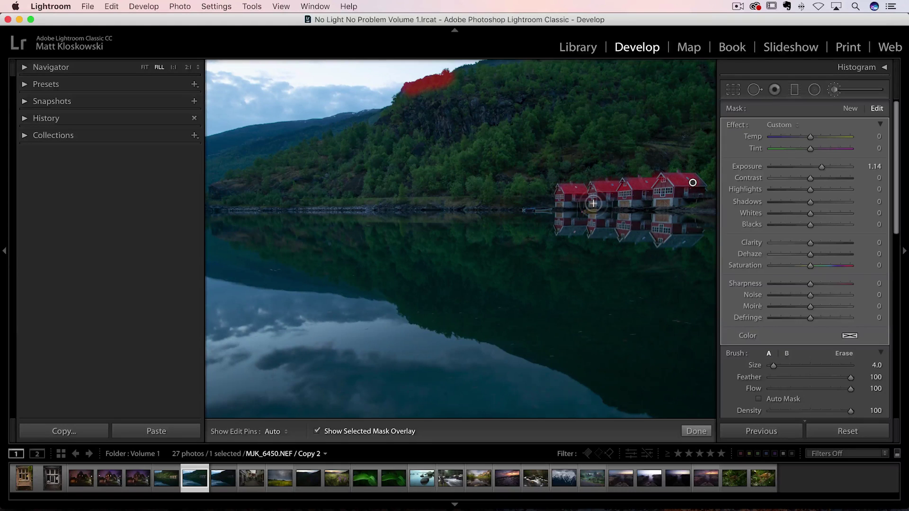
pyautogui.press('Return')
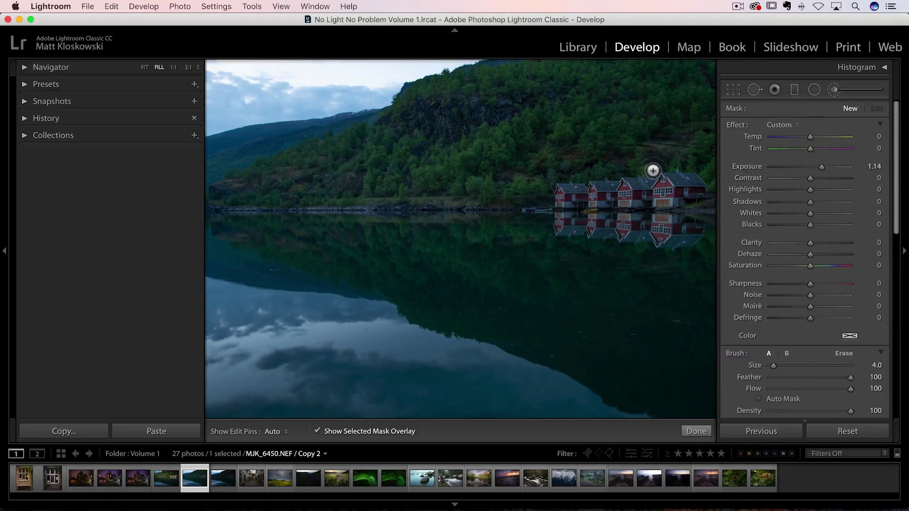
# Use Z to fit the entire fjord photo back into the preview.
pyautogui.press('z')
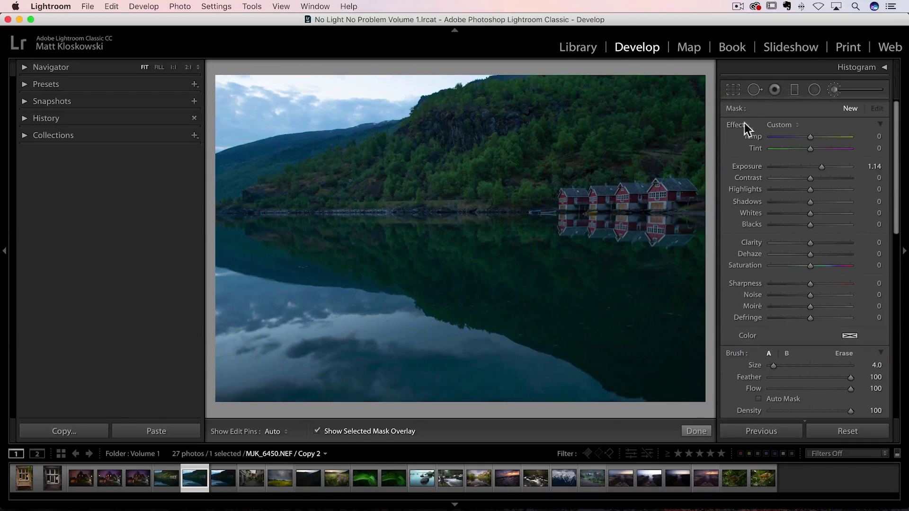
# Draw a darkening graduated filter down across the sky and hide its red overlay.
pyautogui.click(794, 90)
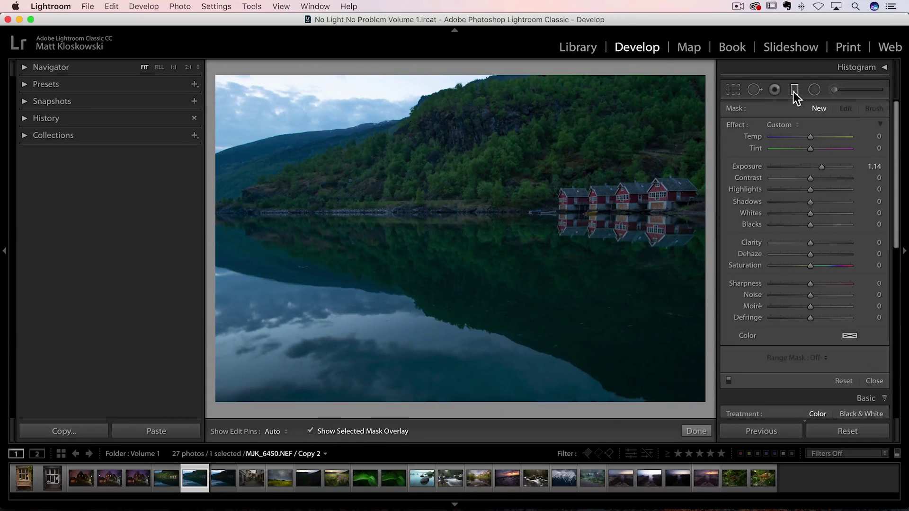
pyautogui.doubleClick(735, 124)
pyautogui.moveTo(810, 167); pyautogui.dragTo(800, 189)
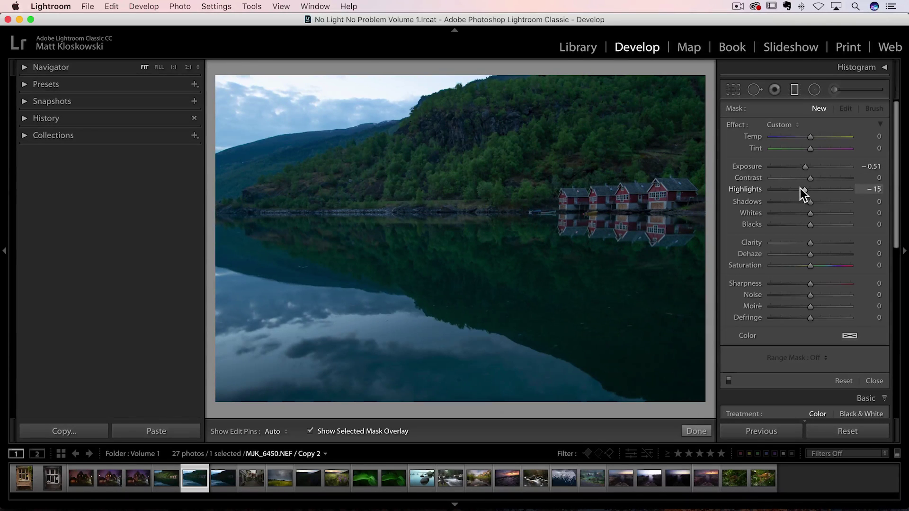
pyautogui.moveTo(349, 103); pyautogui.dragTo(359, 164)
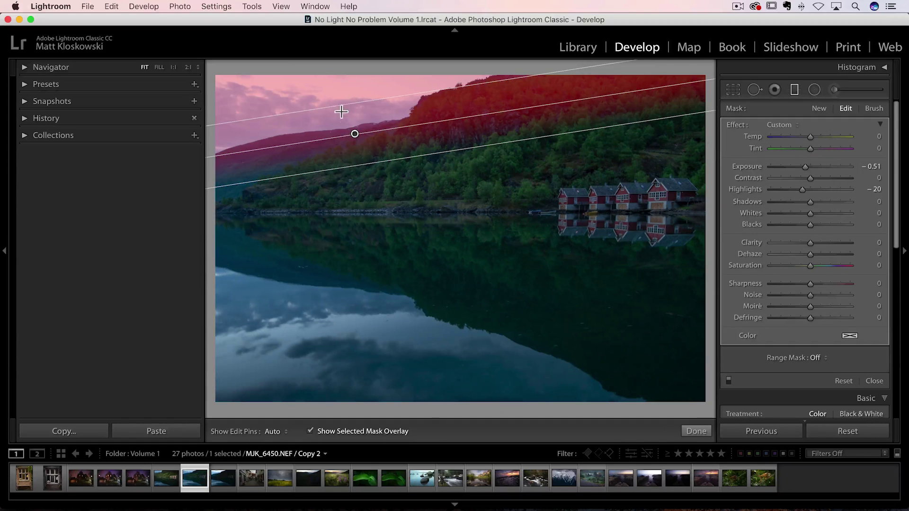
pyautogui.click(324, 431)
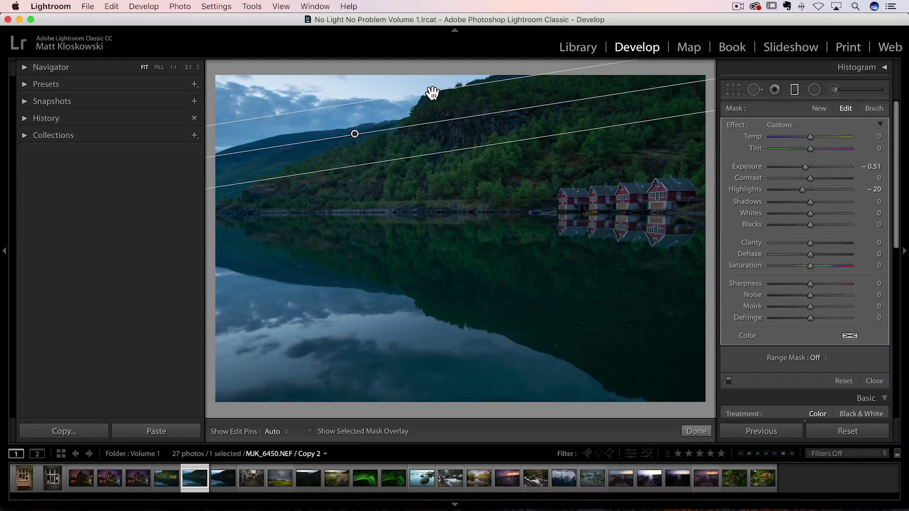
# Tune the sky filter to Exposure −0.45 and Highlights −36, compare on/off, and lower it slightly.
pyautogui.moveTo(804, 167); pyautogui.dragTo(799, 191)
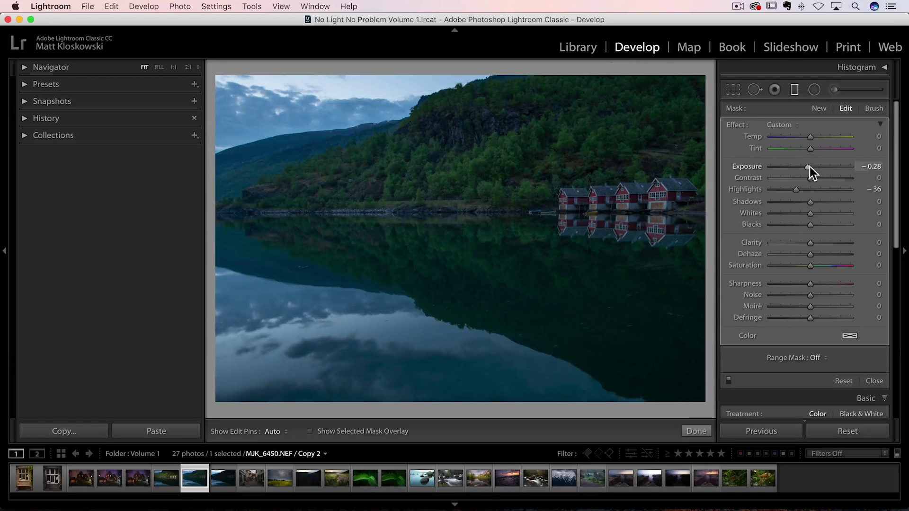
pyautogui.moveTo(807, 166); pyautogui.dragTo(806, 167)
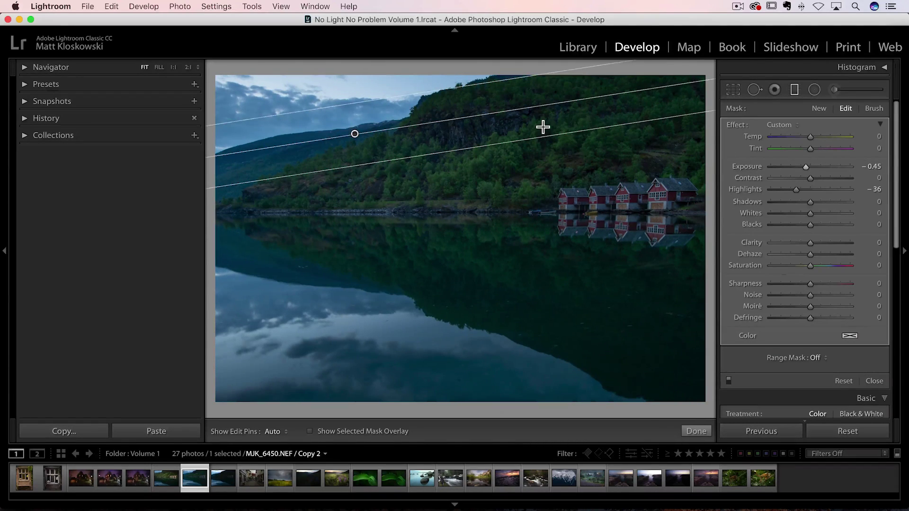
pyautogui.click(728, 380)
pyautogui.click(728, 380)
pyautogui.click(728, 381)
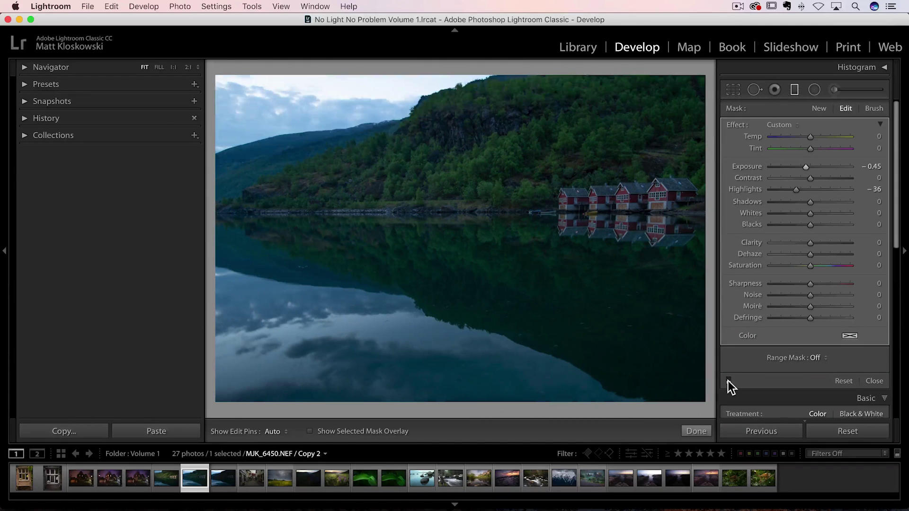
pyautogui.click(727, 380)
pyautogui.click(728, 381)
pyautogui.click(728, 380)
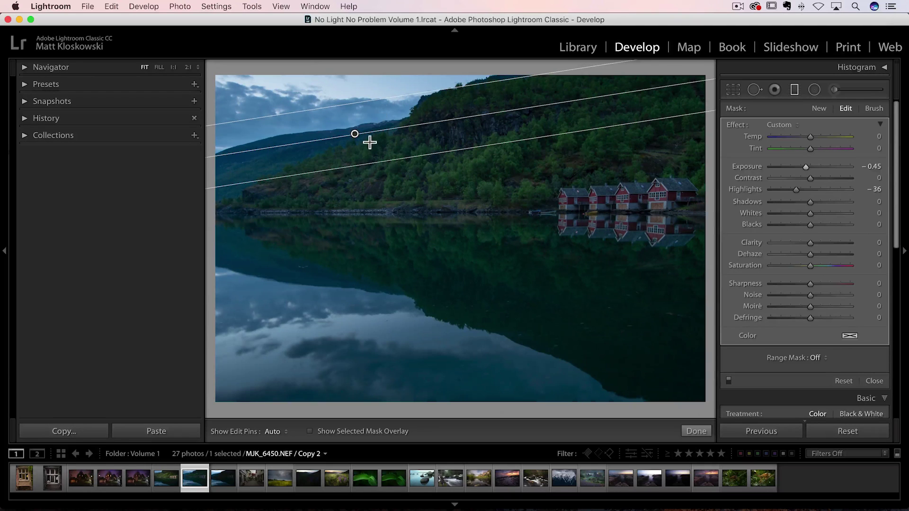
pyautogui.moveTo(356, 134)
pyautogui.mouseDown()
pyautogui.moveTo(357, 118)
pyautogui.moveTo(360, 141)
pyautogui.mouseUp()
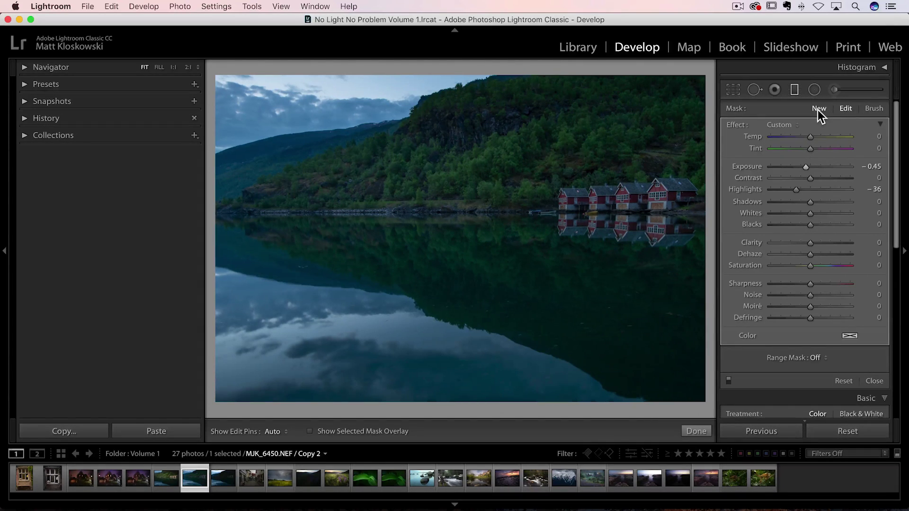
# Ease the sky filter's Highlights to −26 and switch to brushing its mask.
pyautogui.moveTo(352, 112); pyautogui.dragTo(362, 171)
pyautogui.moveTo(797, 189)
pyautogui.mouseDown()
pyautogui.moveTo(829, 189)
pyautogui.moveTo(793, 189)
pyautogui.moveTo(803, 189)
pyautogui.mouseUp()
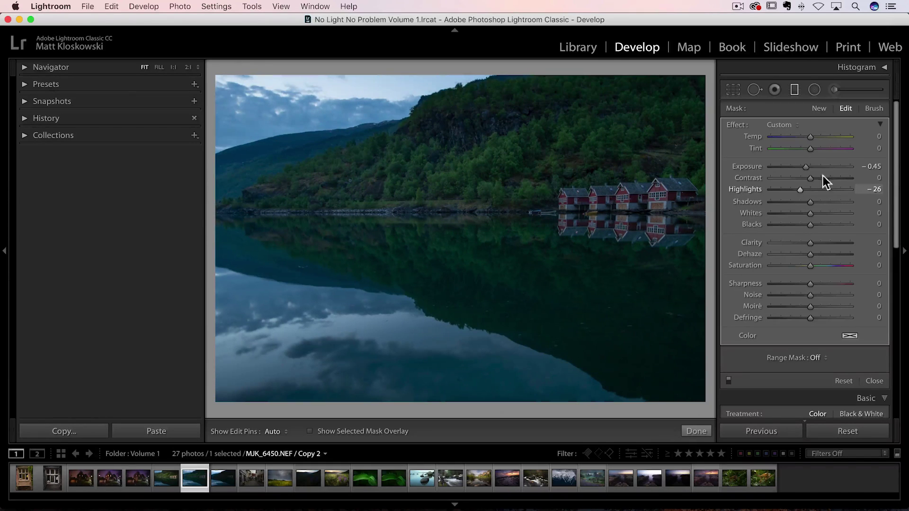
pyautogui.click(872, 109)
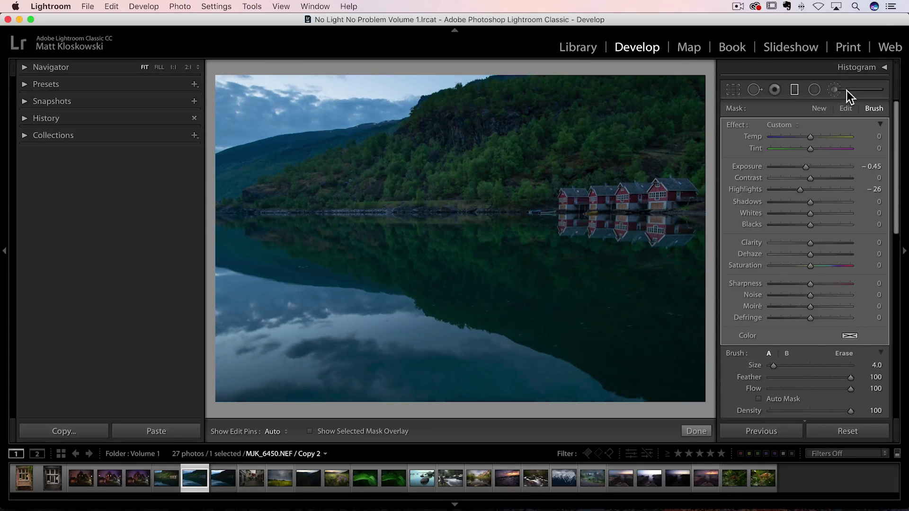
# Undo a stray brush stroke and erase the filter's mask along the ridge top with the auto-masked eraser.
pyautogui.moveTo(353, 112); pyautogui.dragTo(361, 171)
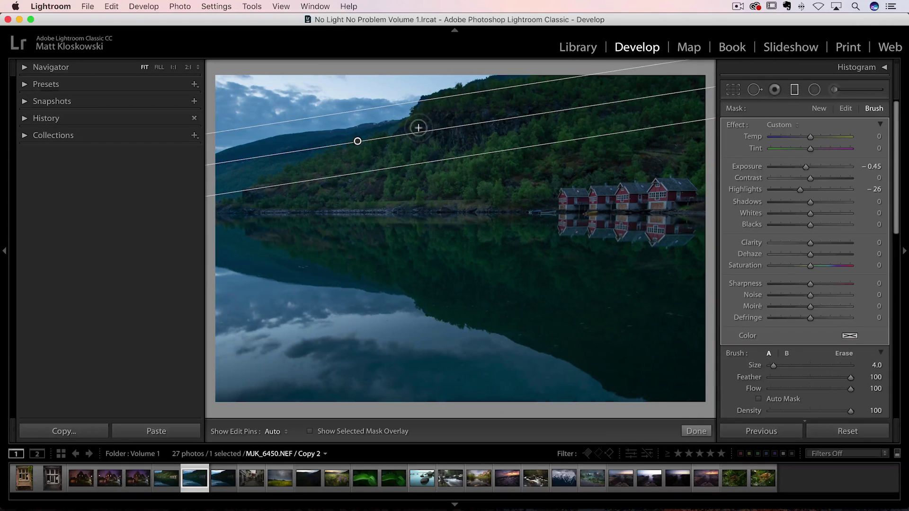
pyautogui.press(']')
pyautogui.press(']')
pyautogui.press(']')
pyautogui.moveTo(297, 138)
pyautogui.mouseDown()
pyautogui.moveTo(284, 155)
pyautogui.moveTo(285, 252)
pyautogui.moveTo(309, 285)
pyautogui.moveTo(399, 276)
pyautogui.mouseUp()
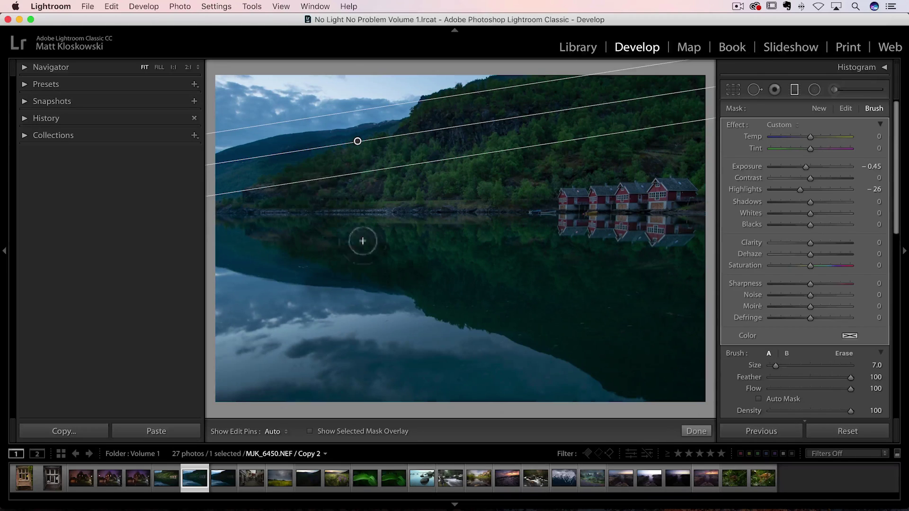
pyautogui.press('super+z')
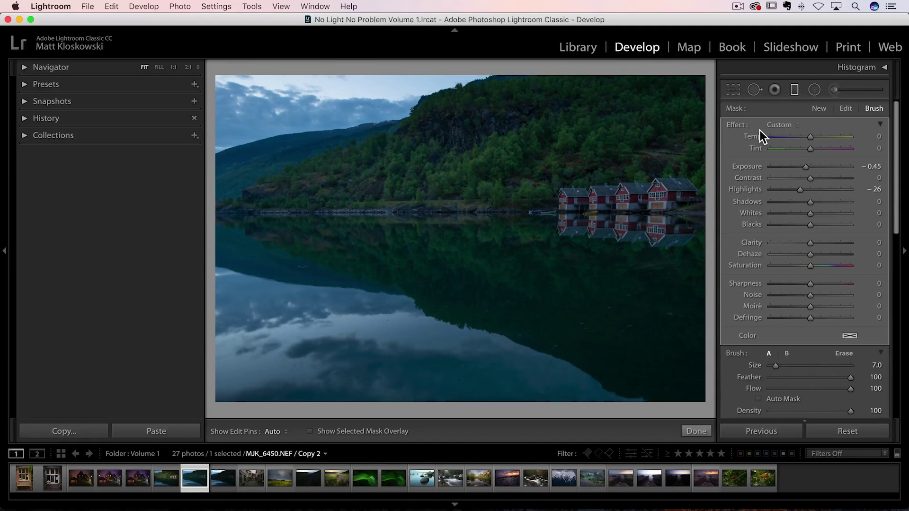
pyautogui.press('alt')
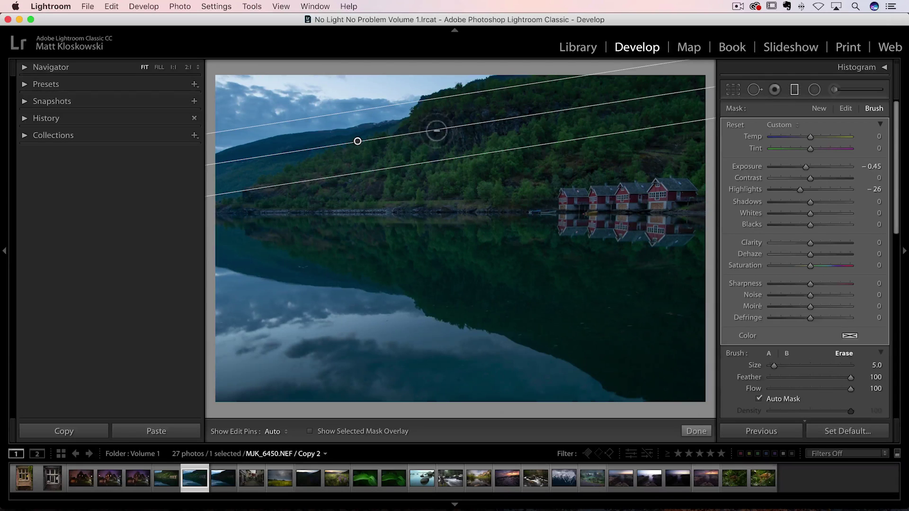
pyautogui.click(839, 353)
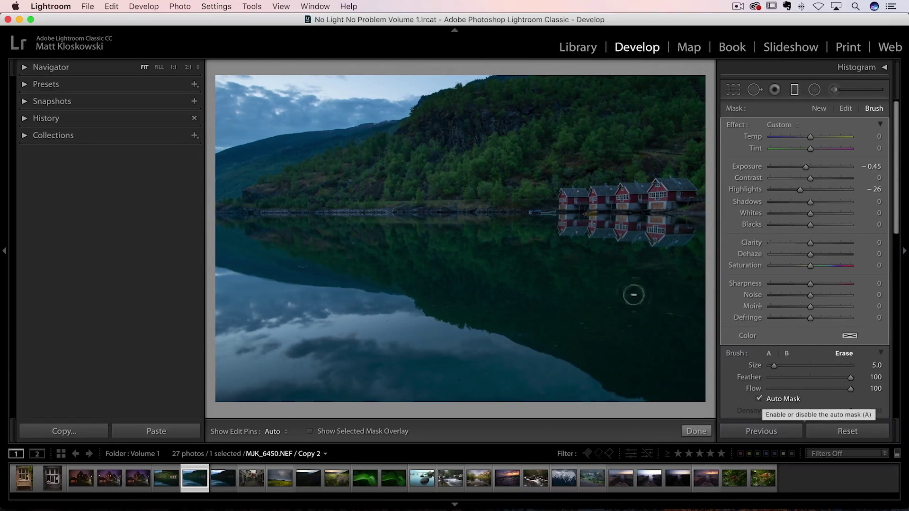
pyautogui.moveTo(503, 82)
pyautogui.mouseDown()
pyautogui.moveTo(433, 97)
pyautogui.moveTo(398, 125)
pyautogui.moveTo(281, 142)
pyautogui.moveTo(204, 169)
pyautogui.moveTo(256, 148)
pyautogui.moveTo(382, 130)
pyautogui.moveTo(510, 81)
pyautogui.moveTo(436, 98)
pyautogui.moveTo(486, 93)
pyautogui.mouseUp()
# Bring back the sky filter's pin and guide lines with H.
pyautogui.press('h')
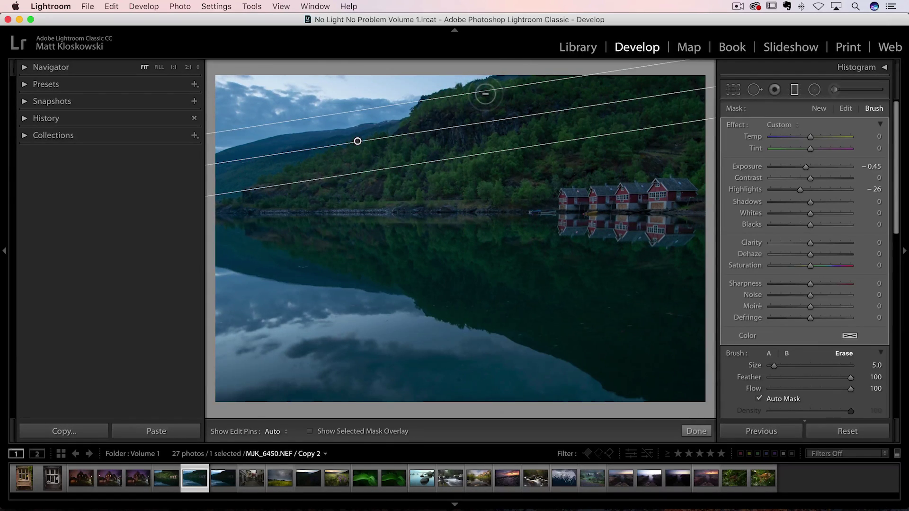
# Show the red overlay and erase the filter mask along the ridge top at 1:1 zoom.
pyautogui.click(322, 431)
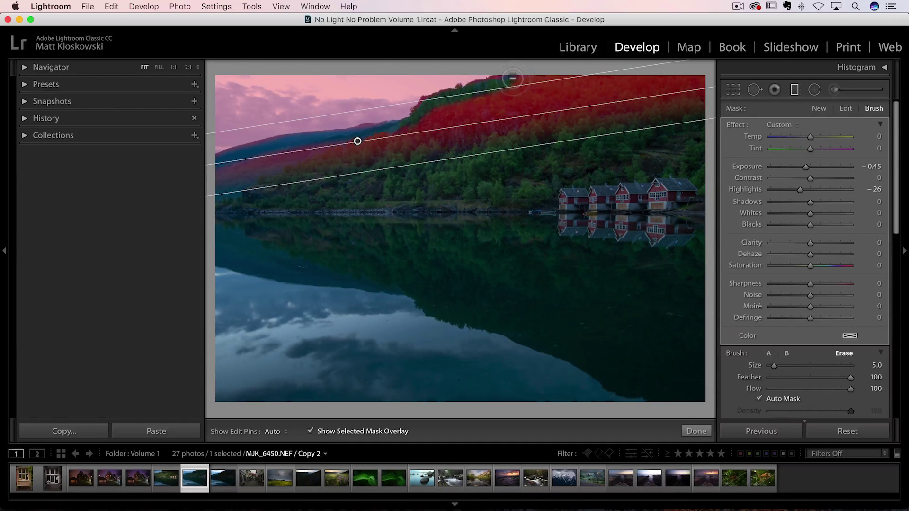
pyautogui.moveTo(512, 78)
pyautogui.mouseDown()
pyautogui.moveTo(427, 101)
pyautogui.moveTo(512, 90)
pyautogui.mouseUp()
pyautogui.press('z')
pyautogui.moveTo(385, 94)
pyautogui.mouseDown()
pyautogui.moveTo(571, 419)
pyautogui.moveTo(628, 492)
pyautogui.mouseUp()
pyautogui.press('h')
pyautogui.moveTo(389, 128)
pyautogui.mouseDown()
pyautogui.moveTo(342, 122)
pyautogui.moveTo(369, 121)
pyautogui.moveTo(271, 147)
pyautogui.mouseUp()
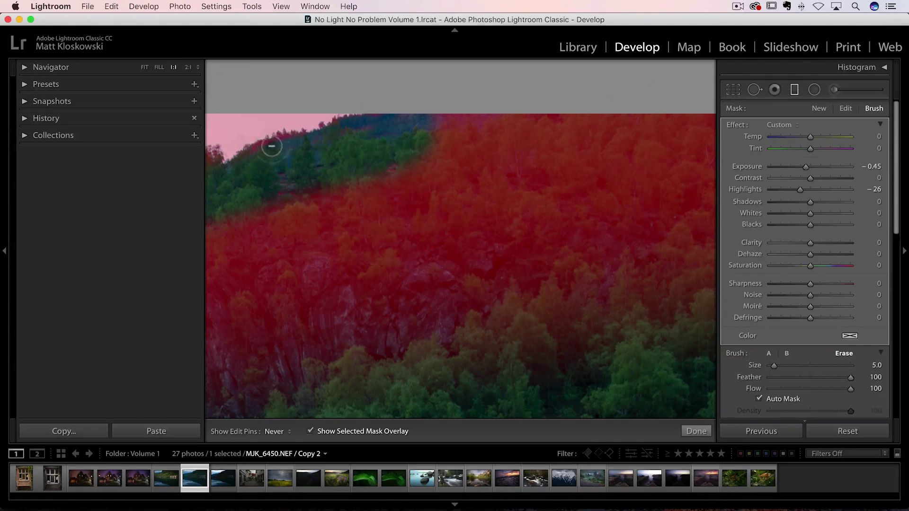
pyautogui.press('h')
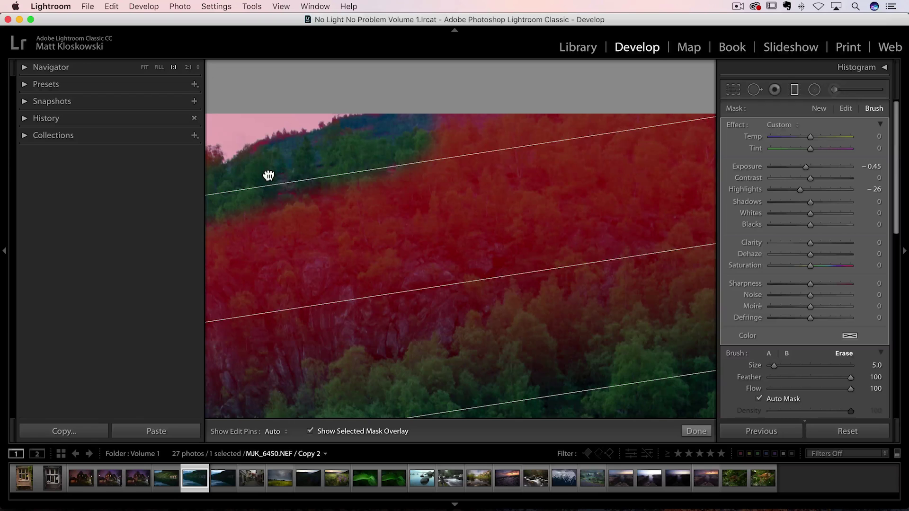
# Pan to the upper ridge, erase the mask from its treetops, and fit the photo again.
pyautogui.moveTo(269, 176); pyautogui.dragTo(440, 142)
pyautogui.press('h')
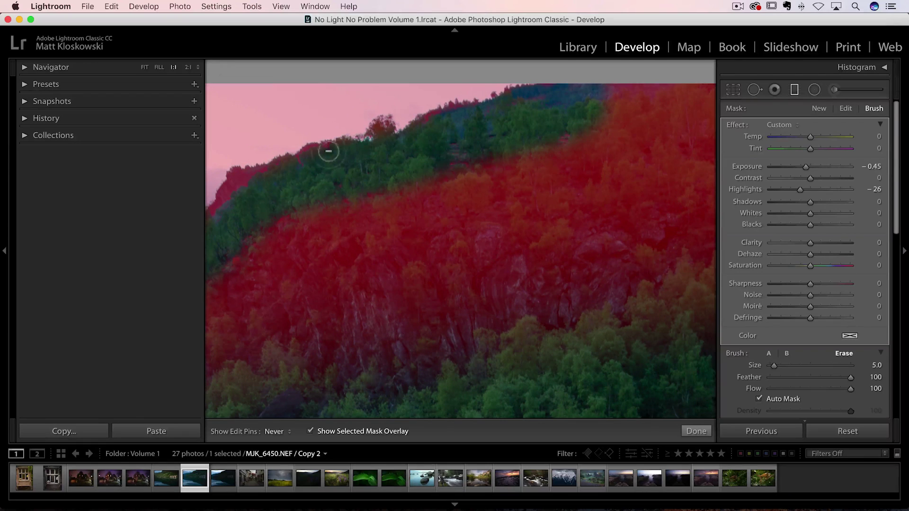
pyautogui.moveTo(328, 152)
pyautogui.mouseDown()
pyautogui.moveTo(228, 192)
pyautogui.moveTo(236, 183)
pyautogui.moveTo(264, 175)
pyautogui.moveTo(213, 221)
pyautogui.mouseUp()
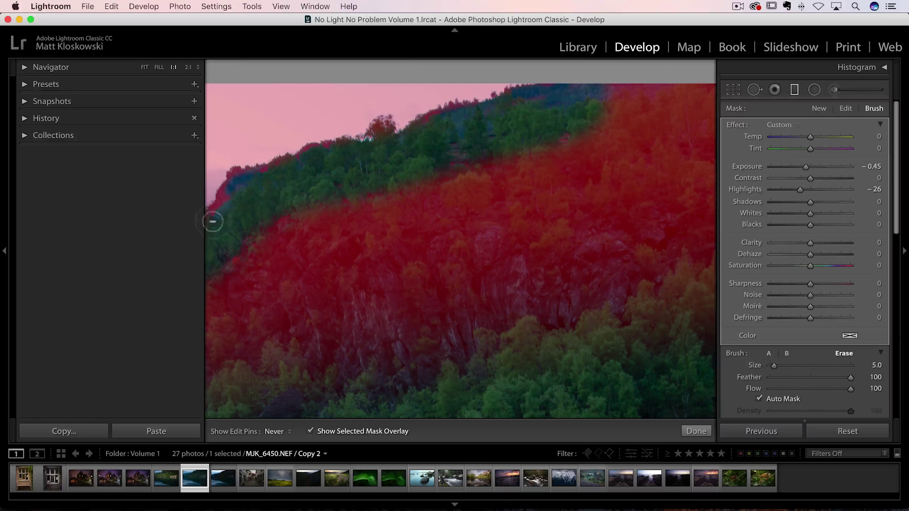
pyautogui.press('h')
pyautogui.press('z')
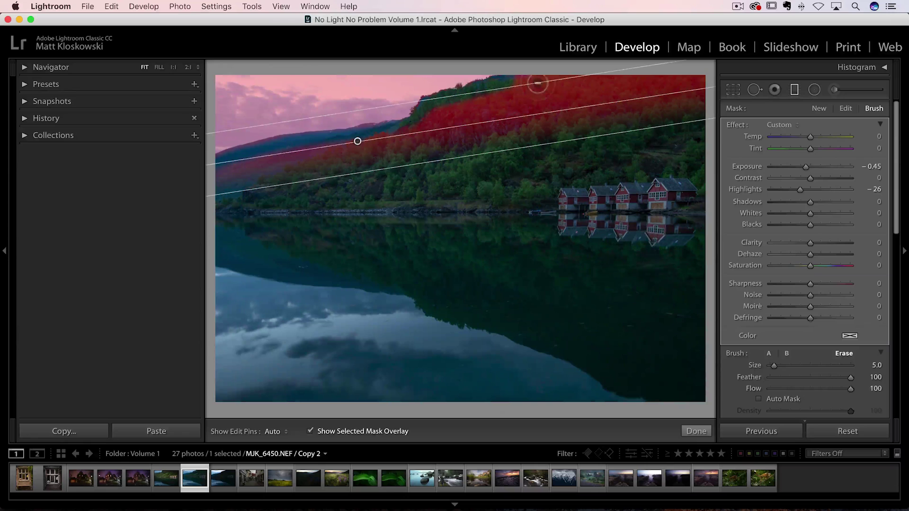
# Enlarge the erase brush to size 9 and erase the mask from the upper right hillside.
pyautogui.press(']')
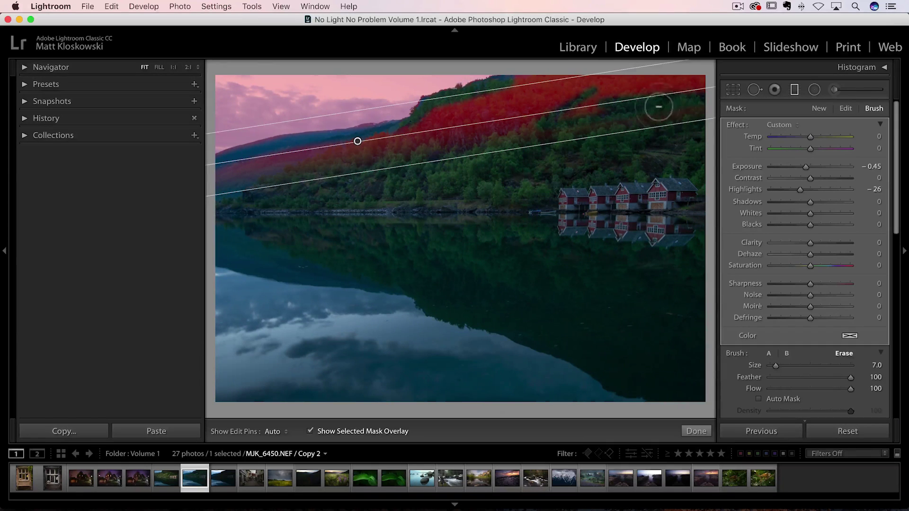
pyautogui.press('h')
pyautogui.press(']')
pyautogui.moveTo(658, 107)
pyautogui.mouseDown()
pyautogui.moveTo(703, 90)
pyautogui.moveTo(669, 95)
pyautogui.moveTo(636, 83)
pyautogui.moveTo(658, 82)
pyautogui.moveTo(500, 143)
pyautogui.moveTo(749, 103)
pyautogui.moveTo(503, 143)
pyautogui.moveTo(582, 90)
pyautogui.moveTo(450, 162)
pyautogui.moveTo(605, 74)
pyautogui.moveTo(453, 143)
pyautogui.mouseUp()
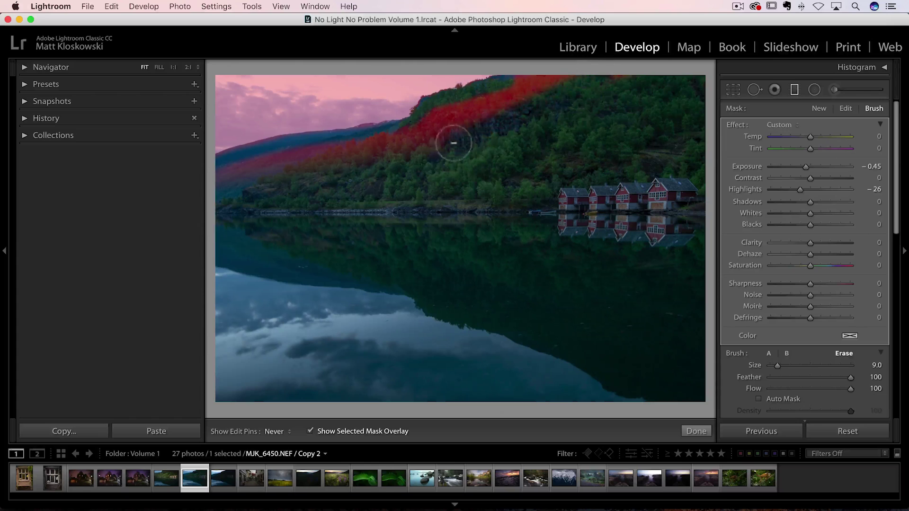
# Shrink the erase brush to size 5 and erase the mask near the right-hand ridge.
pyautogui.press('h')
pyautogui.press('[')
pyautogui.press('[')
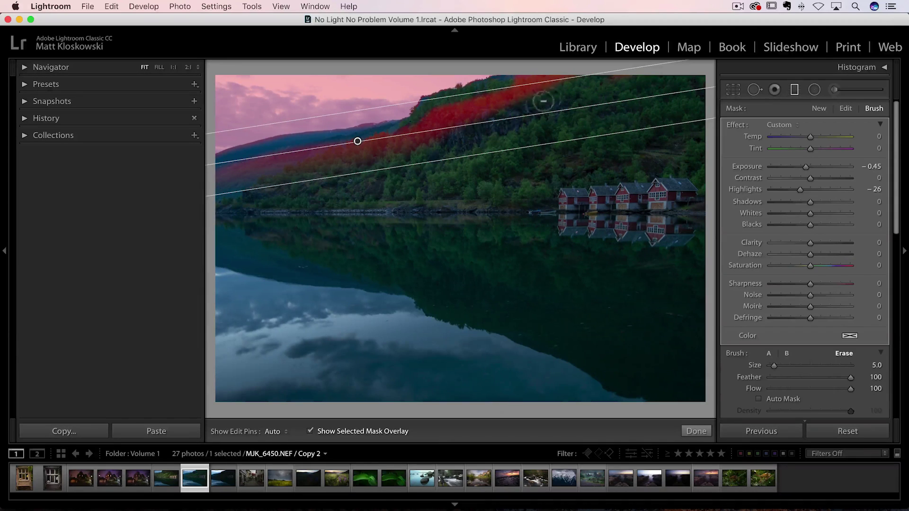
pyautogui.press('h')
pyautogui.moveTo(663, 82)
pyautogui.mouseDown()
pyautogui.moveTo(518, 97)
pyautogui.moveTo(561, 78)
pyautogui.moveTo(516, 84)
pyautogui.moveTo(554, 72)
pyautogui.moveTo(522, 78)
pyautogui.moveTo(543, 81)
pyautogui.moveTo(477, 112)
pyautogui.moveTo(535, 88)
pyautogui.moveTo(431, 117)
pyautogui.moveTo(467, 110)
pyautogui.moveTo(424, 136)
pyautogui.moveTo(447, 123)
pyautogui.moveTo(421, 123)
pyautogui.moveTo(460, 114)
pyautogui.moveTo(428, 137)
pyautogui.moveTo(345, 154)
pyautogui.mouseUp()
# Toggle the red mask overlay and guide lines to check the remaining sky-filter coverage.
pyautogui.press('h')
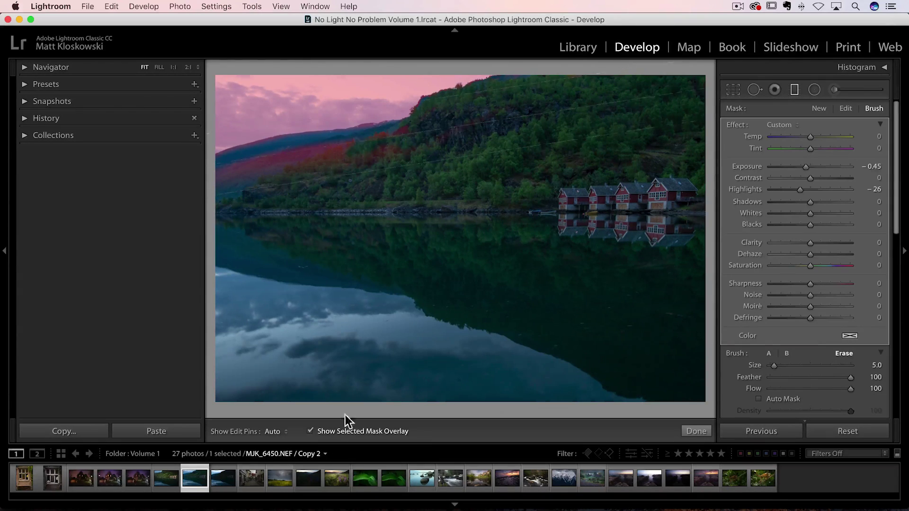
pyautogui.press('o')
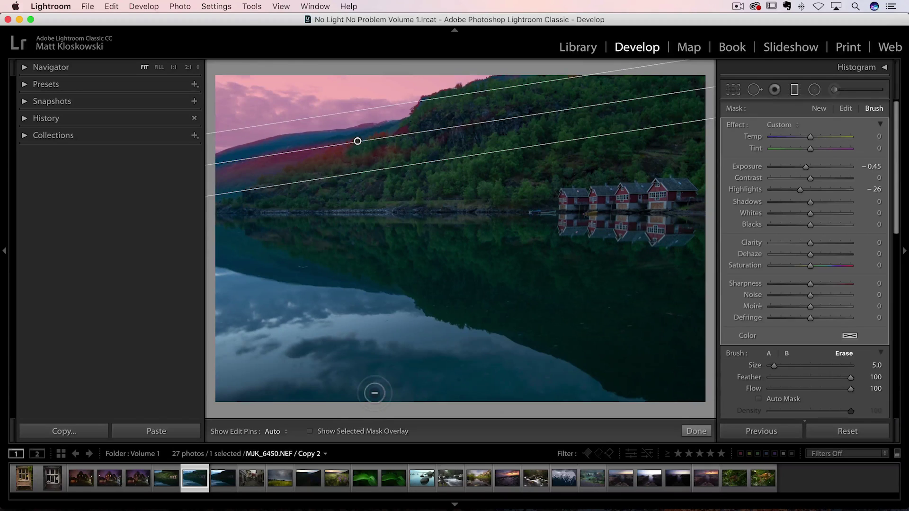
pyautogui.press('o')
pyautogui.press('h')
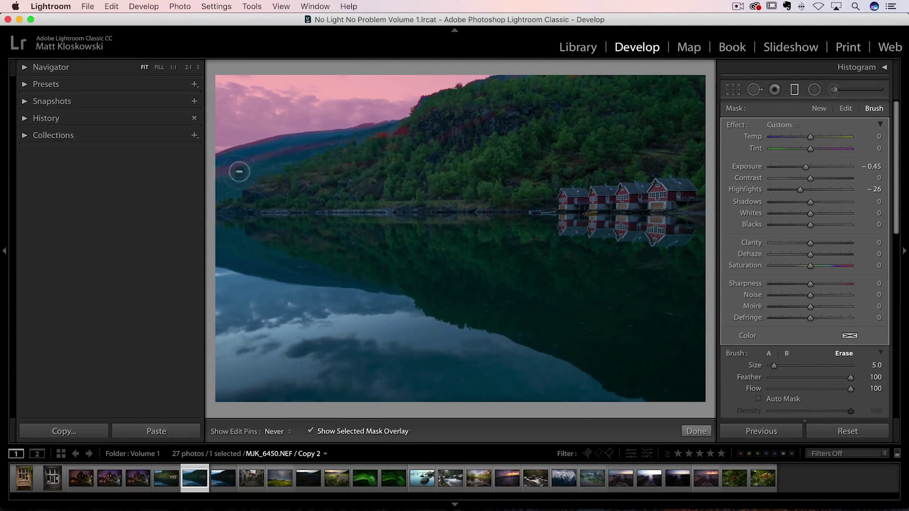
pyautogui.press('h')
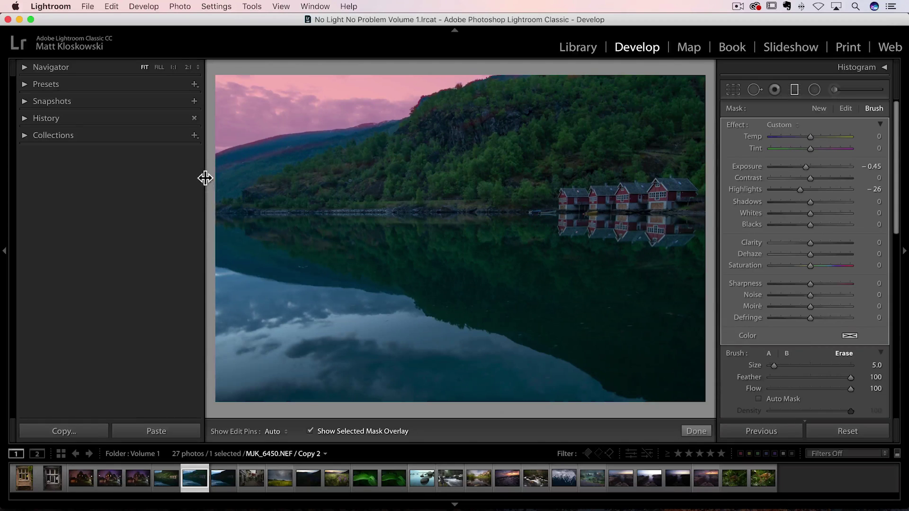
pyautogui.press('h')
pyautogui.press('h')
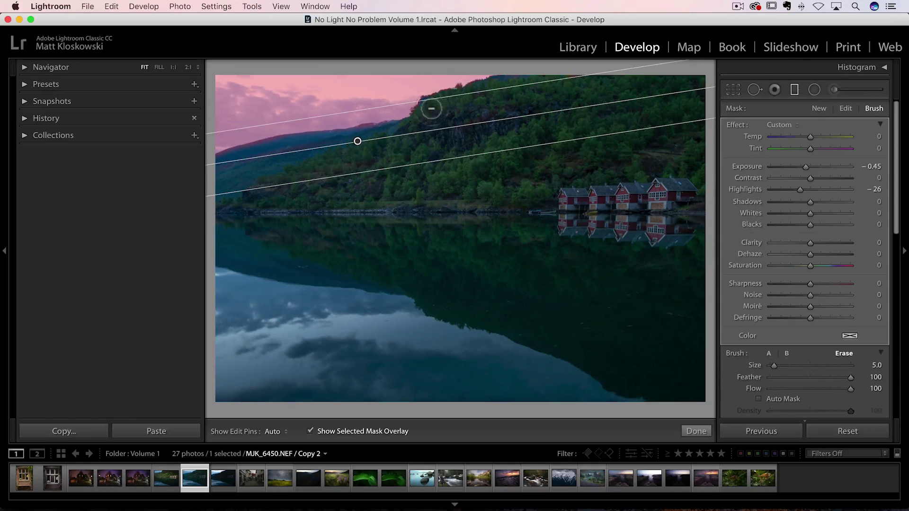
# Hide the mask overlay to view the cleaned sky filter at Exposure -0.45, Highlights -26.
pyautogui.press('o')
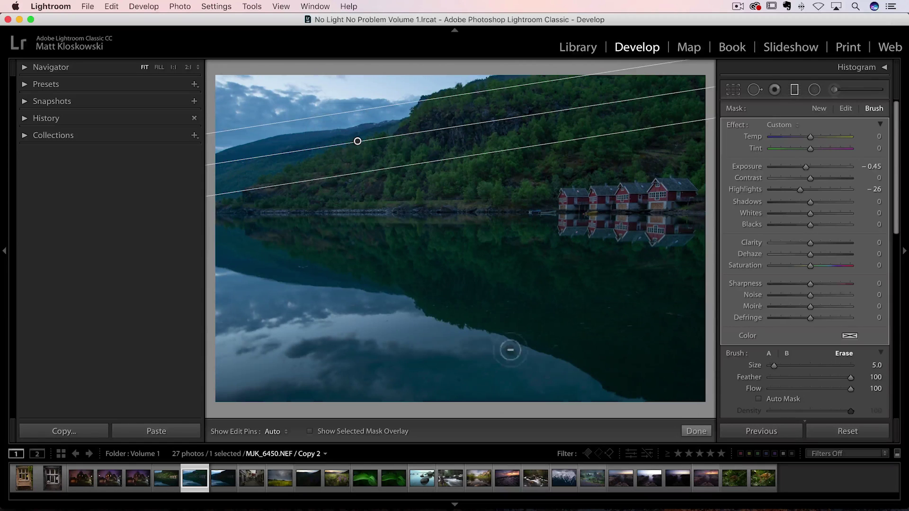
# Check the sky mask as an overlay, then clear the brush strokes from the mask.
pyautogui.click(341, 431)
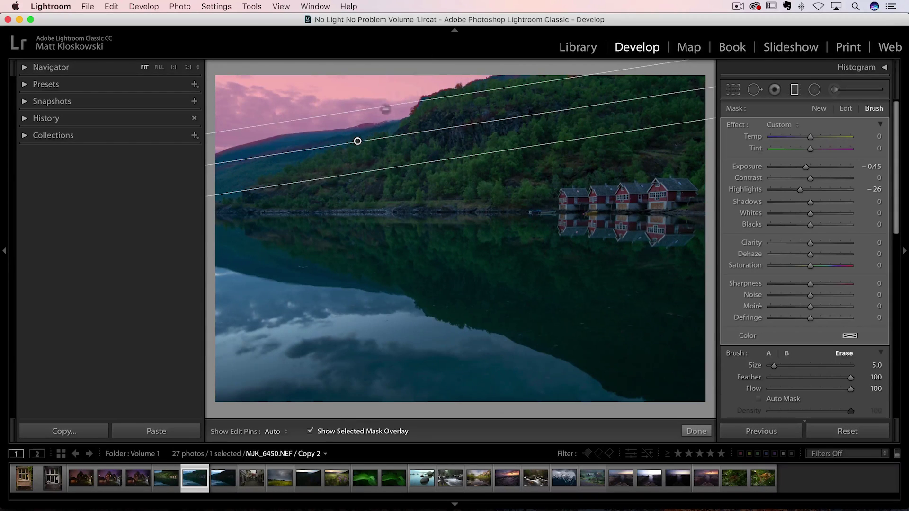
pyautogui.click(336, 432)
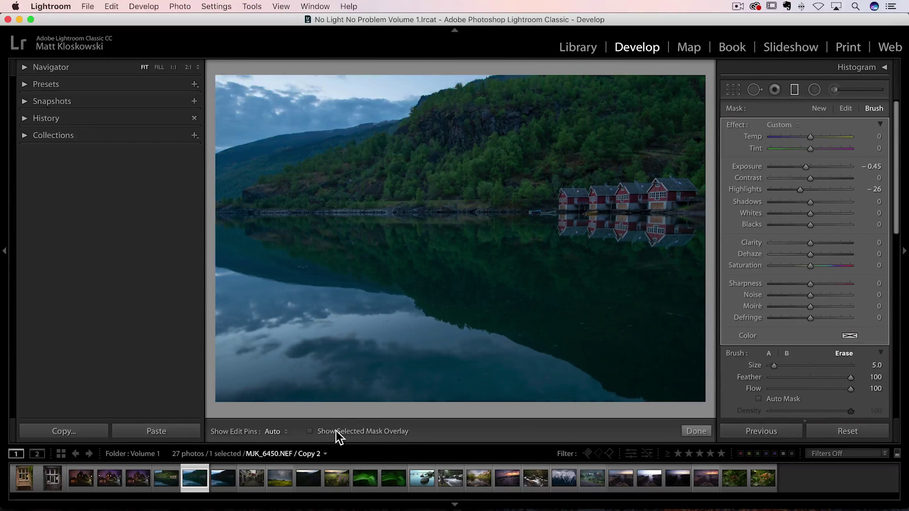
pyautogui.scroll(-3, 766, 387)
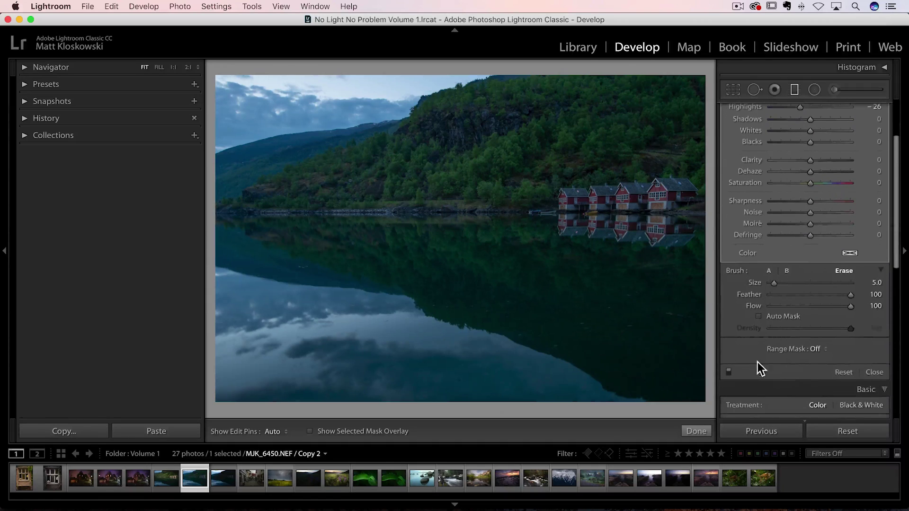
pyautogui.click(844, 368)
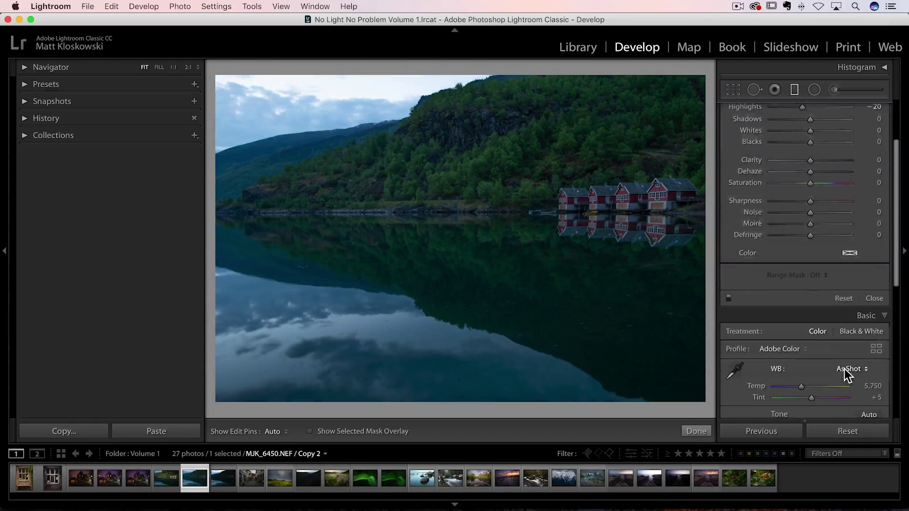
# Draw an inverted radial filter over the upper-left sky, refine its mask with brush and erase, and confirm it.
pyautogui.click(813, 89)
pyautogui.moveTo(348, 115)
pyautogui.mouseDown()
pyautogui.moveTo(504, 204)
pyautogui.moveTo(445, 218)
pyautogui.moveTo(470, 219)
pyautogui.mouseUp()
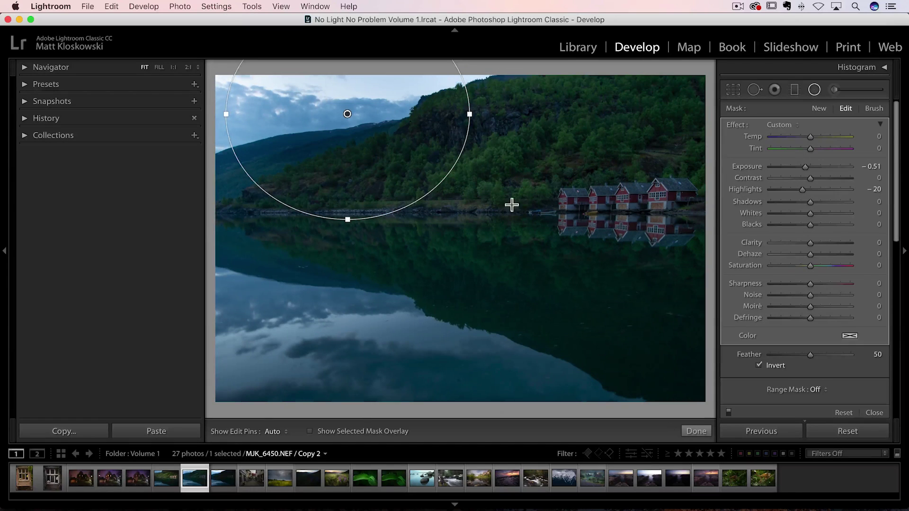
pyautogui.click(875, 109)
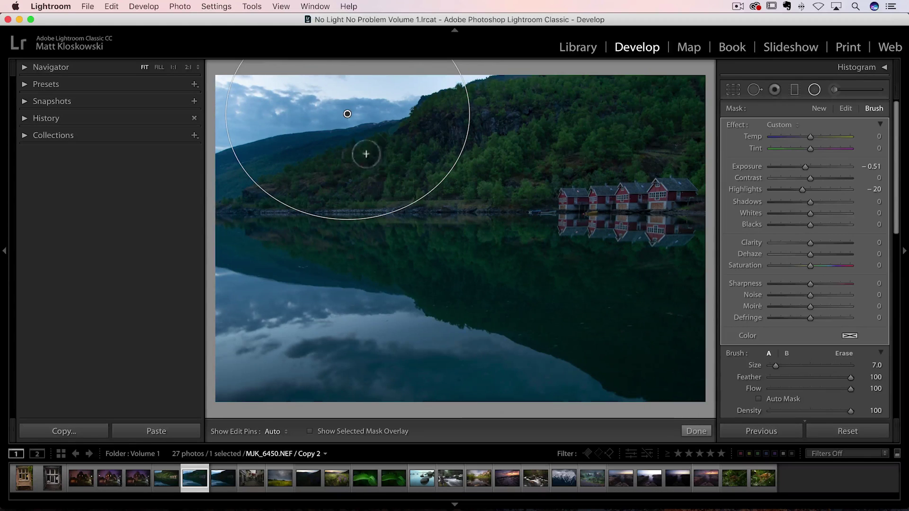
pyautogui.scroll(4, 355, 124)
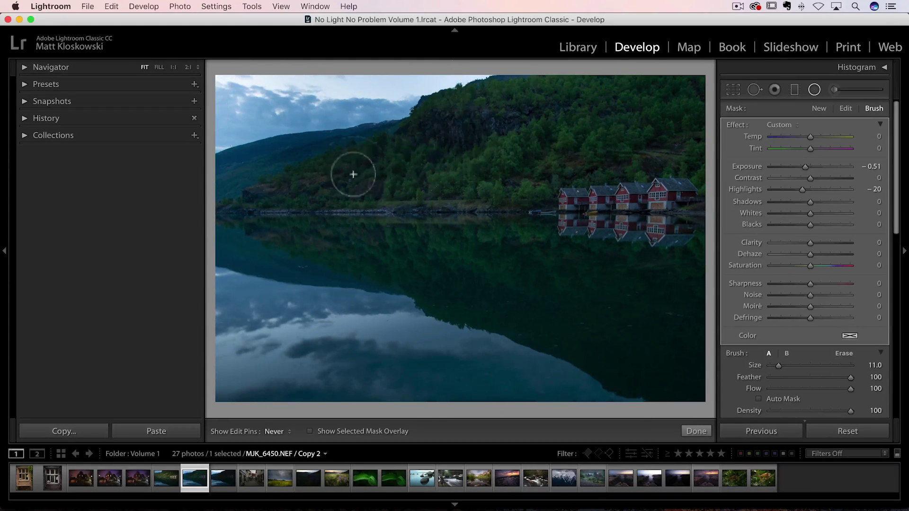
pyautogui.press('alt')
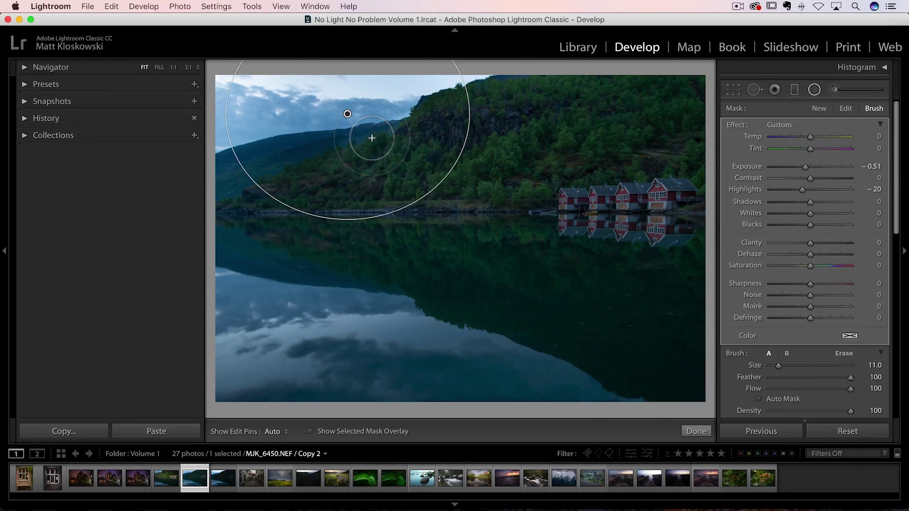
pyautogui.press('Return')
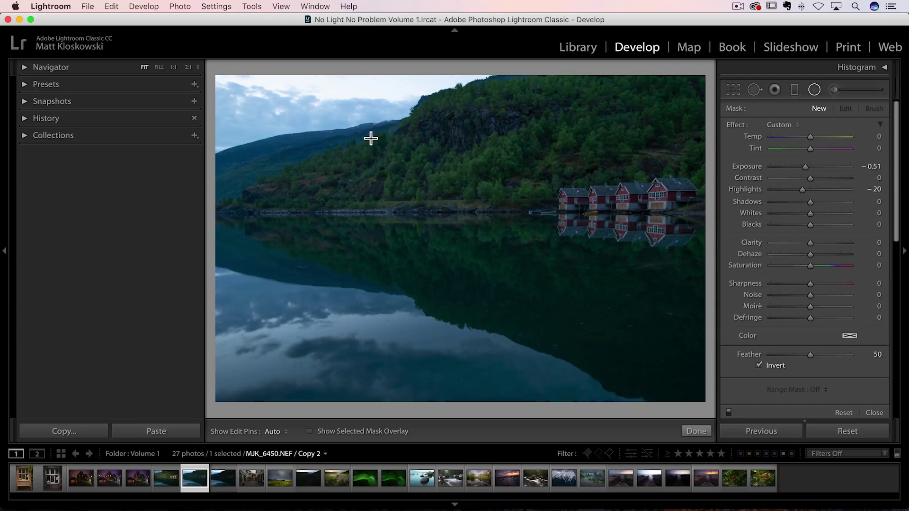
pyautogui.click(783, 124)
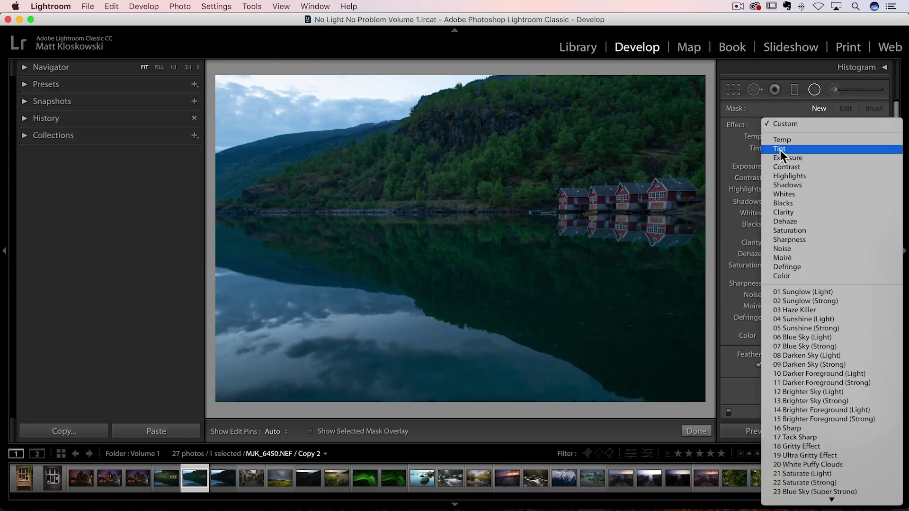
# Browse the effect presets, then raise the adjustment's exposure and highlights and warm its temperature.
pyautogui.click(750, 186)
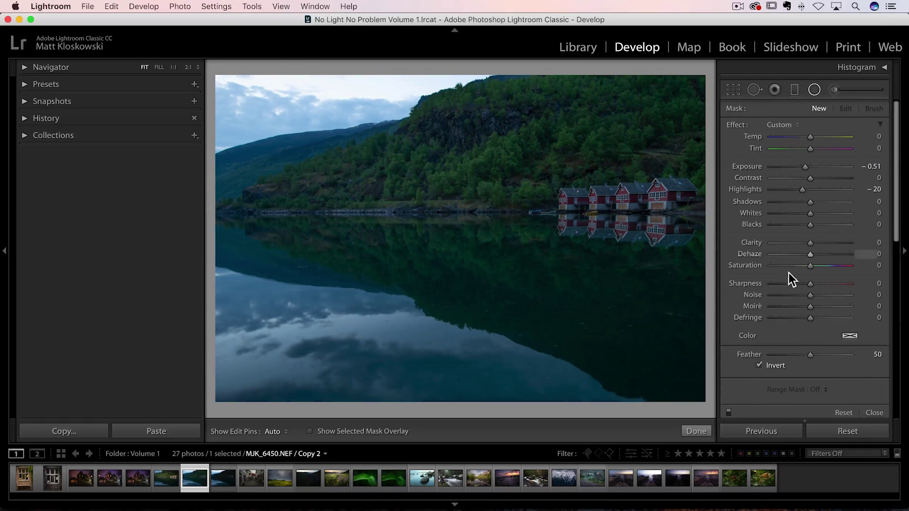
pyautogui.click(790, 125)
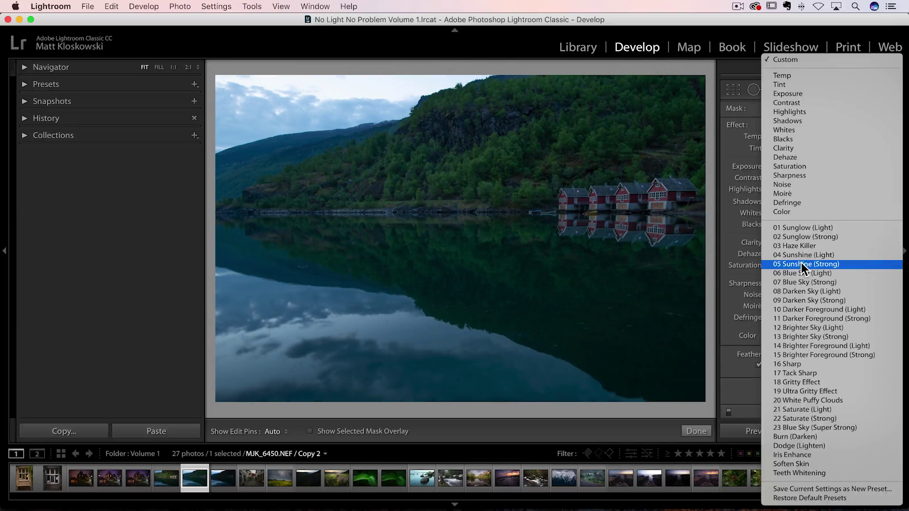
pyautogui.click(801, 336)
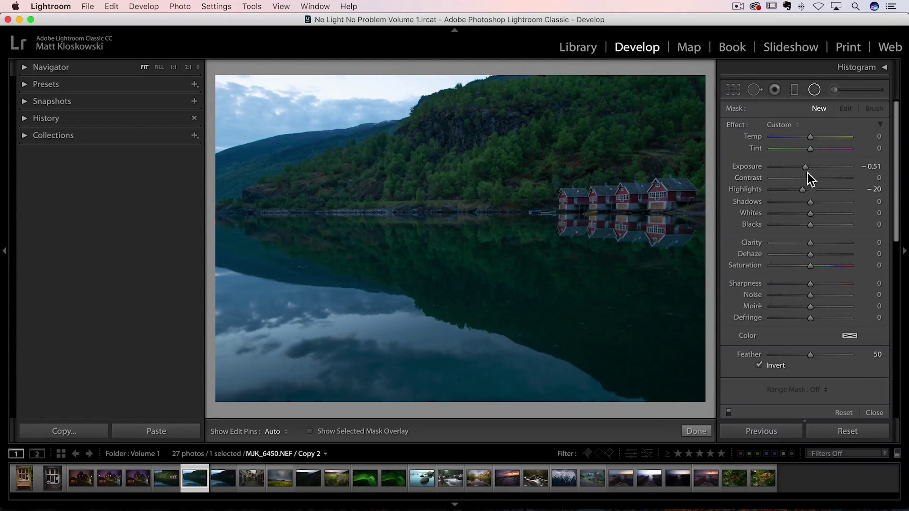
pyautogui.moveTo(816, 169); pyautogui.dragTo(813, 189)
pyautogui.moveTo(817, 136); pyautogui.dragTo(820, 165)
# Apply the 05 Sunshine (Strong) effect preset and switch to the Adjustment Brush.
pyautogui.click(781, 125)
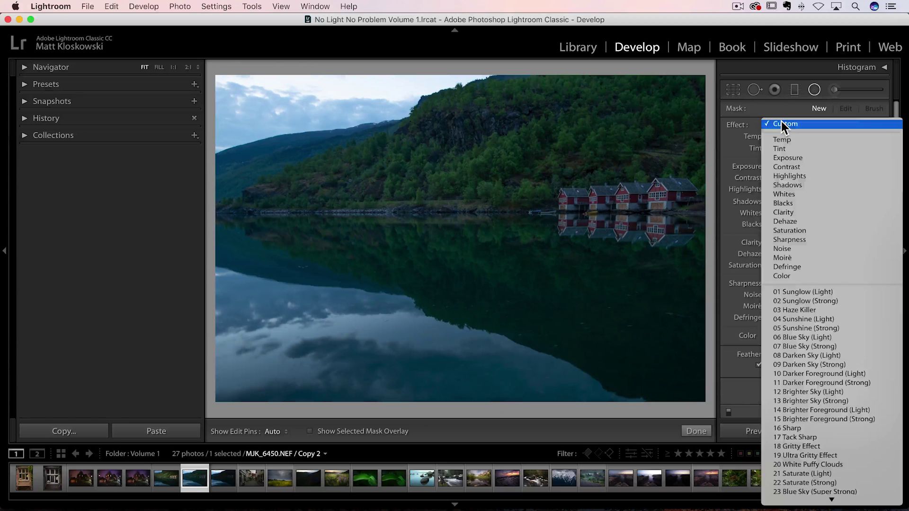
pyautogui.click(800, 329)
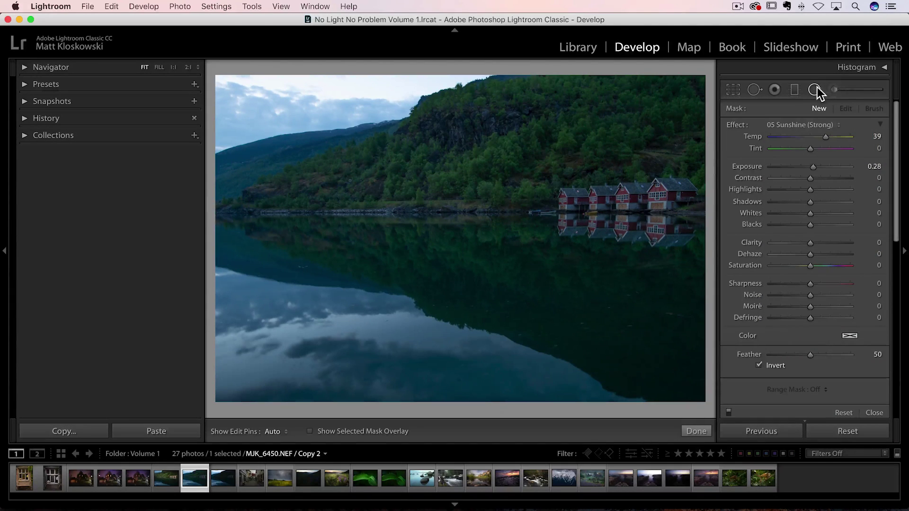
pyautogui.click(834, 89)
# Paint the Sunshine effect across the hillside forest, shoreline and water with a size 16 brush.
pyautogui.press('h')
pyautogui.press(']')
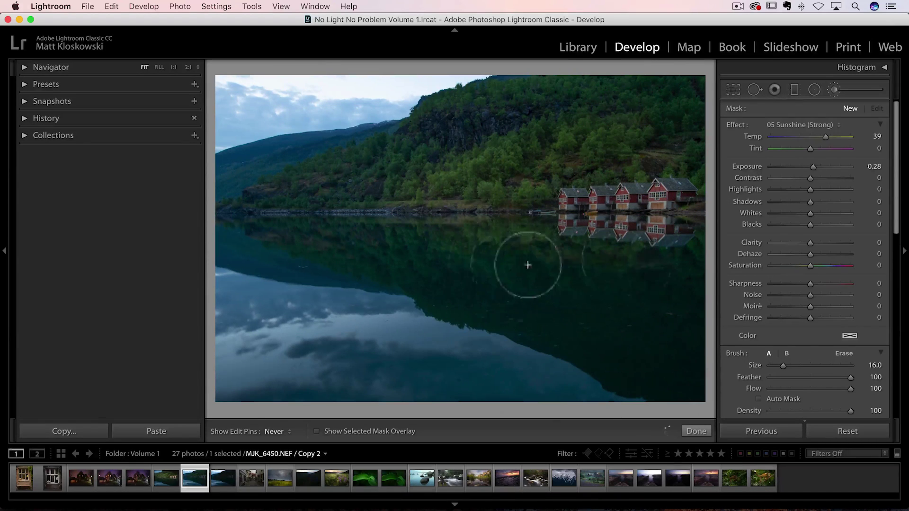
pyautogui.moveTo(297, 210)
pyautogui.mouseDown()
pyautogui.moveTo(507, 151)
pyautogui.moveTo(529, 111)
pyautogui.moveTo(521, 100)
pyautogui.moveTo(618, 92)
pyautogui.moveTo(670, 119)
pyautogui.mouseUp()
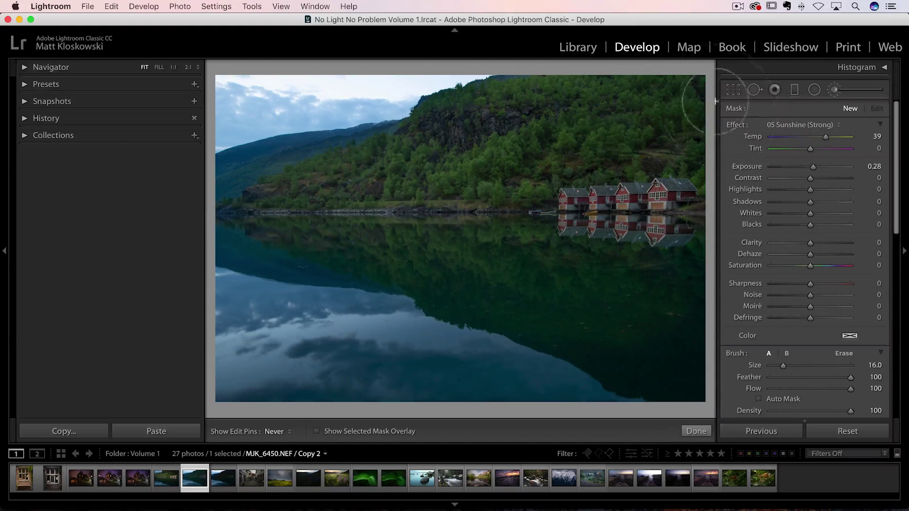
pyautogui.moveTo(225, 196)
pyautogui.mouseDown()
pyautogui.moveTo(280, 170)
pyautogui.moveTo(334, 202)
pyautogui.mouseUp()
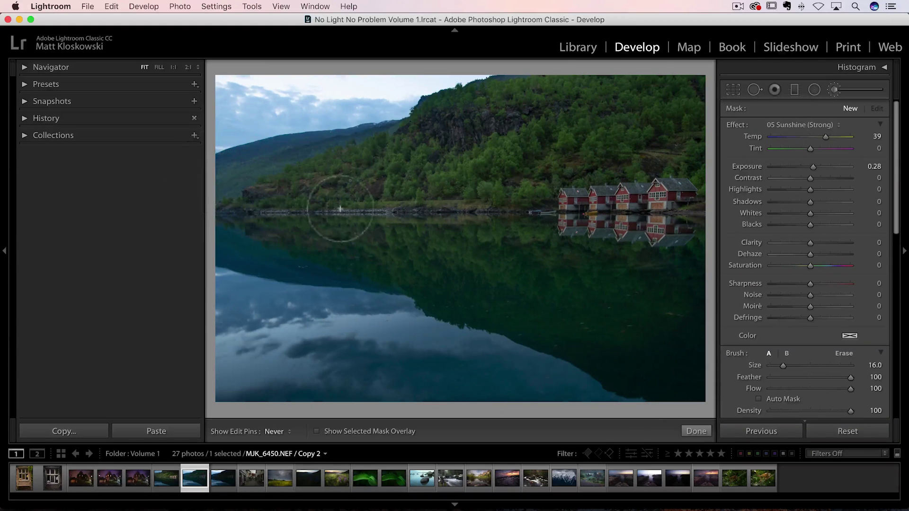
# Raise the painted Sunshine effect to Exposure 0.36 and Clarity 8.
pyautogui.press('h')
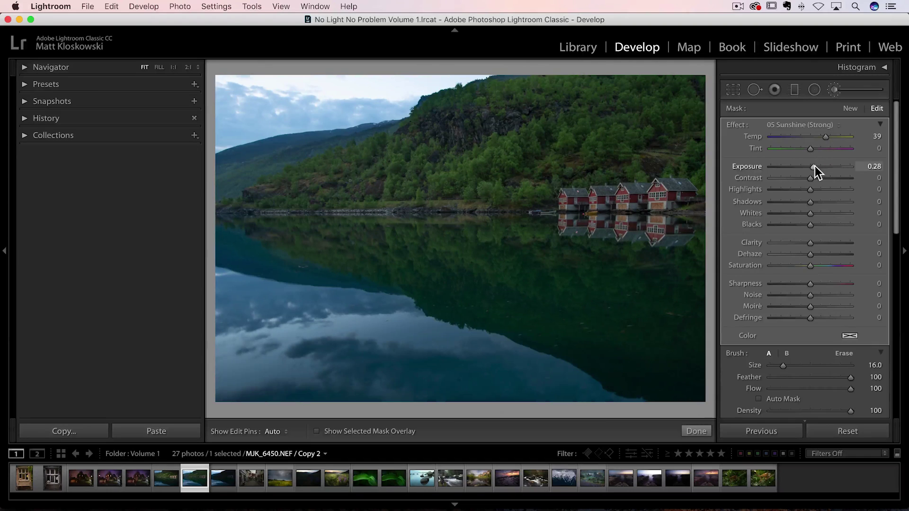
pyautogui.moveTo(814, 167); pyautogui.dragTo(815, 166)
pyautogui.moveTo(812, 242); pyautogui.dragTo(815, 243)
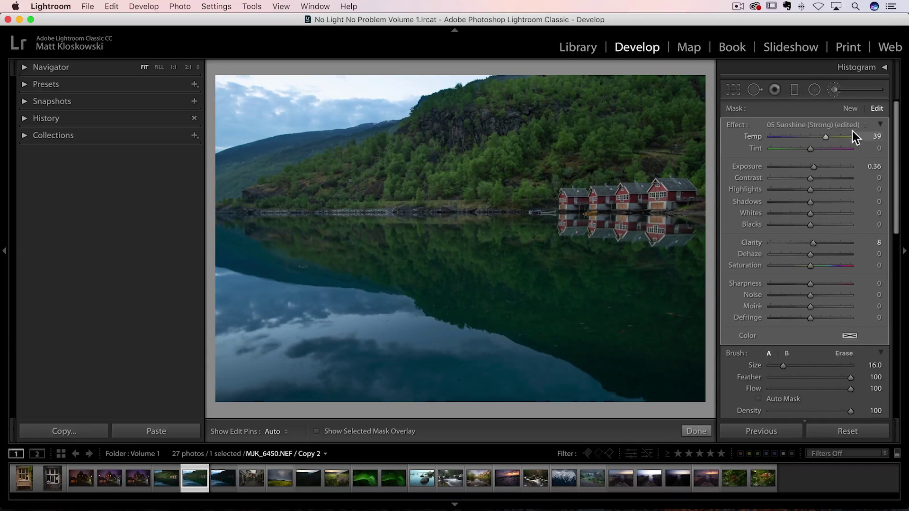
# Browse the effect presets without choosing one, and lower the painted effect's Exposure to 0.31.
pyautogui.click(850, 125)
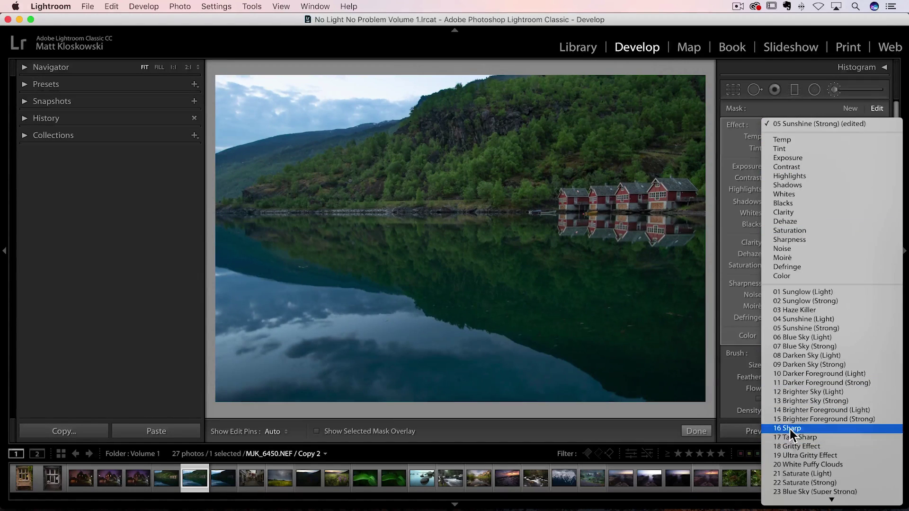
pyautogui.scroll(-3, 790, 428)
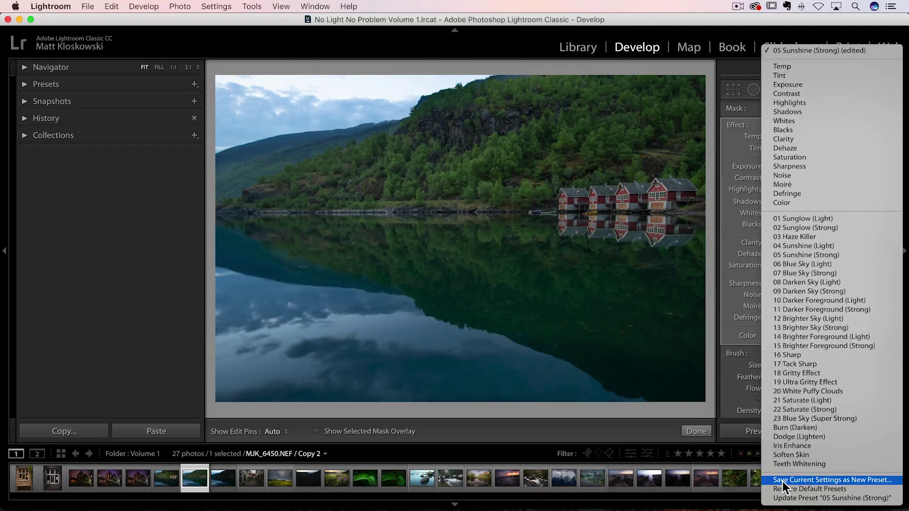
pyautogui.press('Escape')
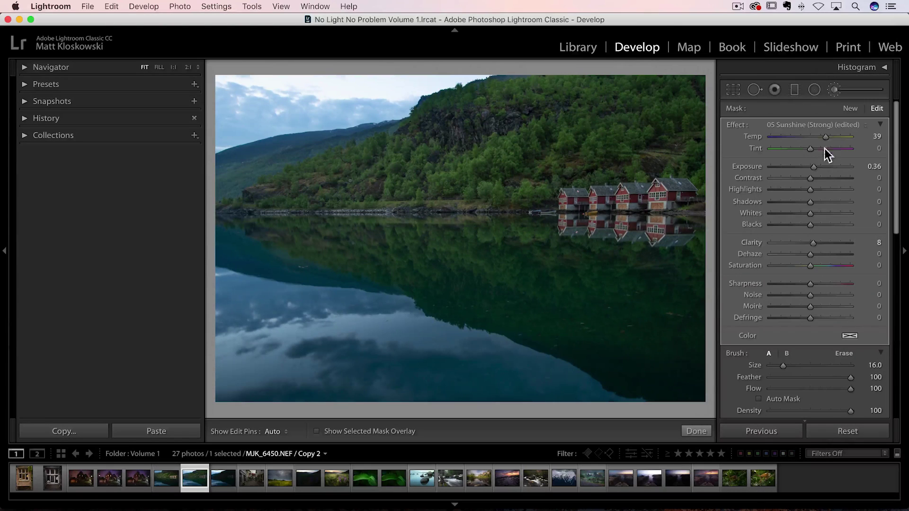
pyautogui.moveTo(813, 169); pyautogui.dragTo(814, 170)
# Start saving the current settings as a new effect preset, then cancel without saving.
pyautogui.click(811, 125)
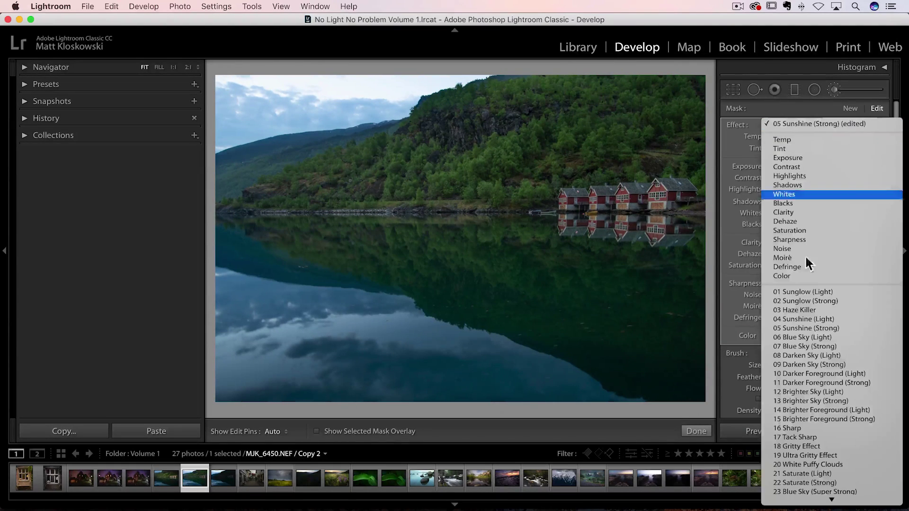
pyautogui.click(791, 479)
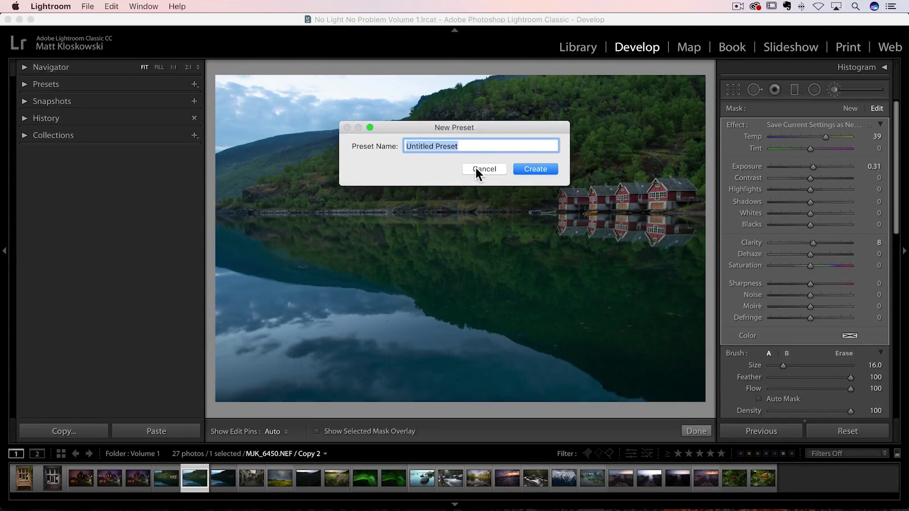
pyautogui.click(475, 168)
pyautogui.click(800, 126)
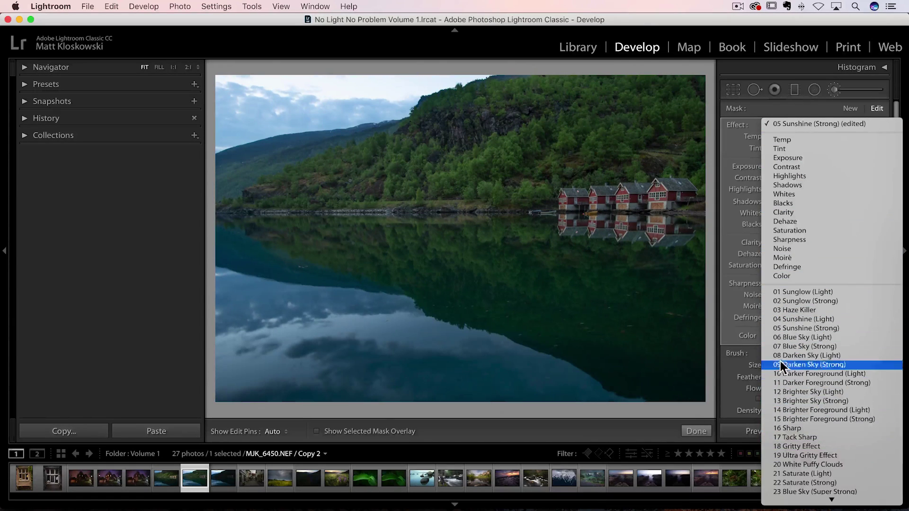
pyautogui.click(745, 313)
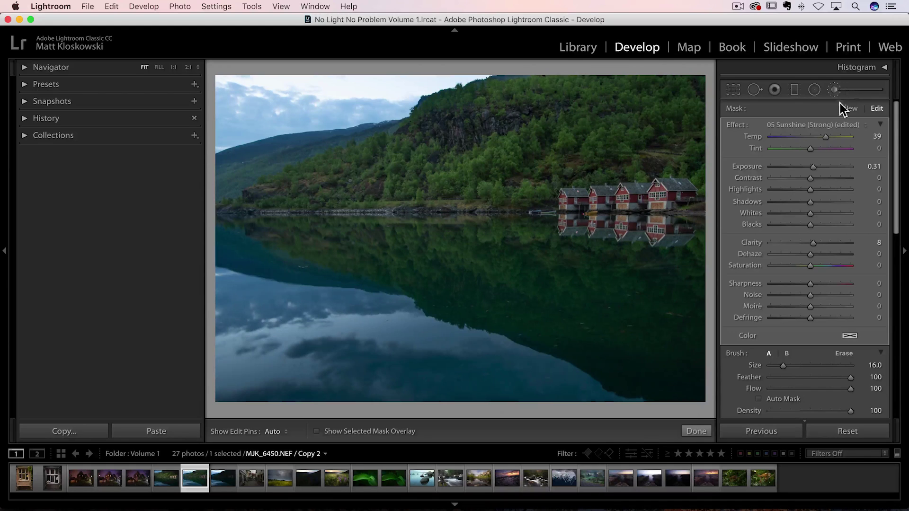
pyautogui.click(818, 89)
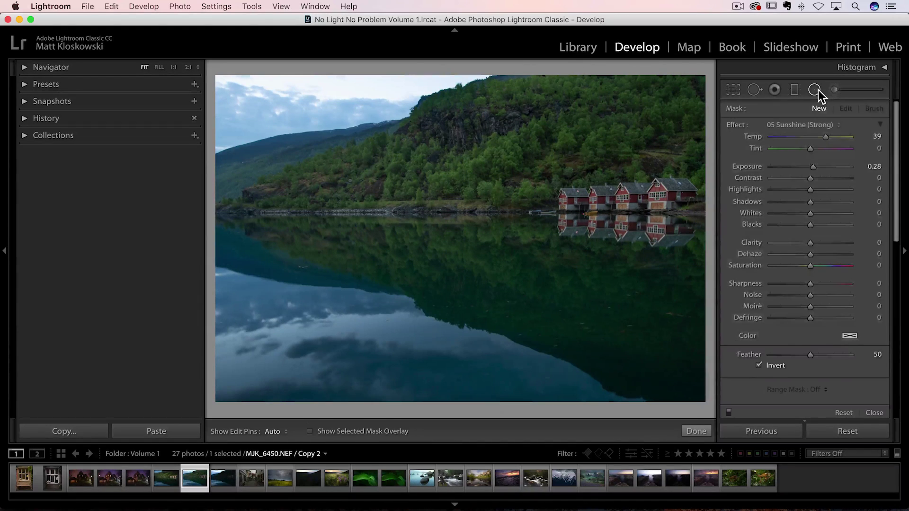
pyautogui.click(795, 91)
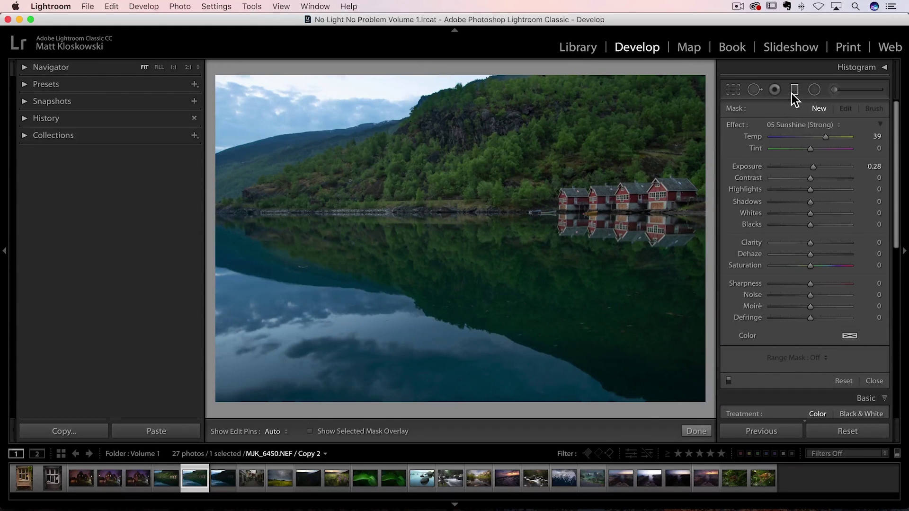
pyautogui.click(845, 89)
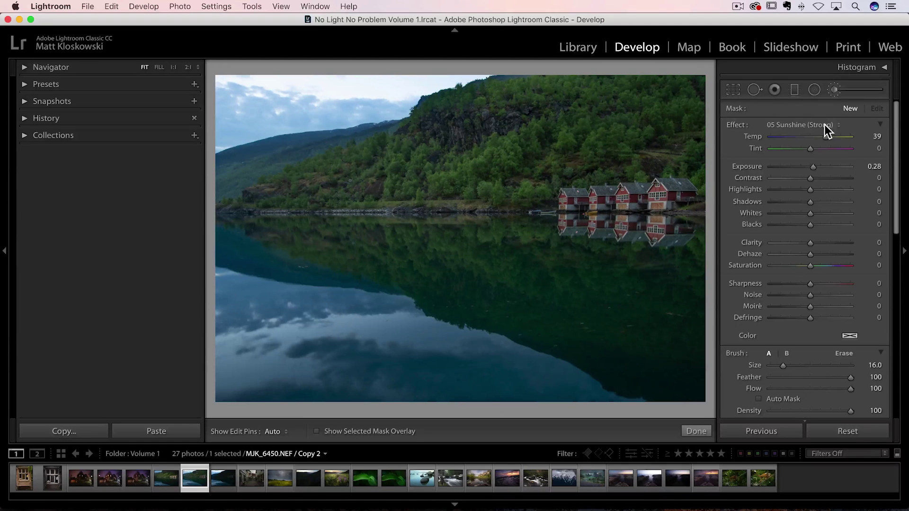